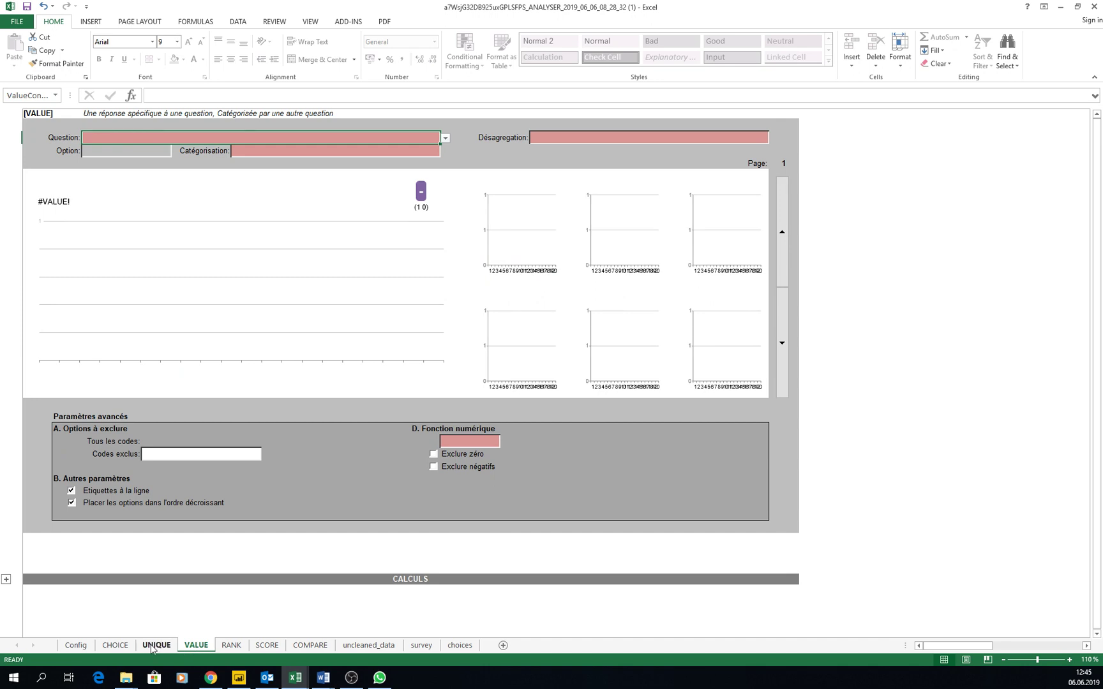
Open the CHOICE analysis sheet and set its question to 0.2 Camp.
{"action": "left_click", "coordinate": [155, 646]}
{"action": "left_click", "coordinate": [109, 645]}
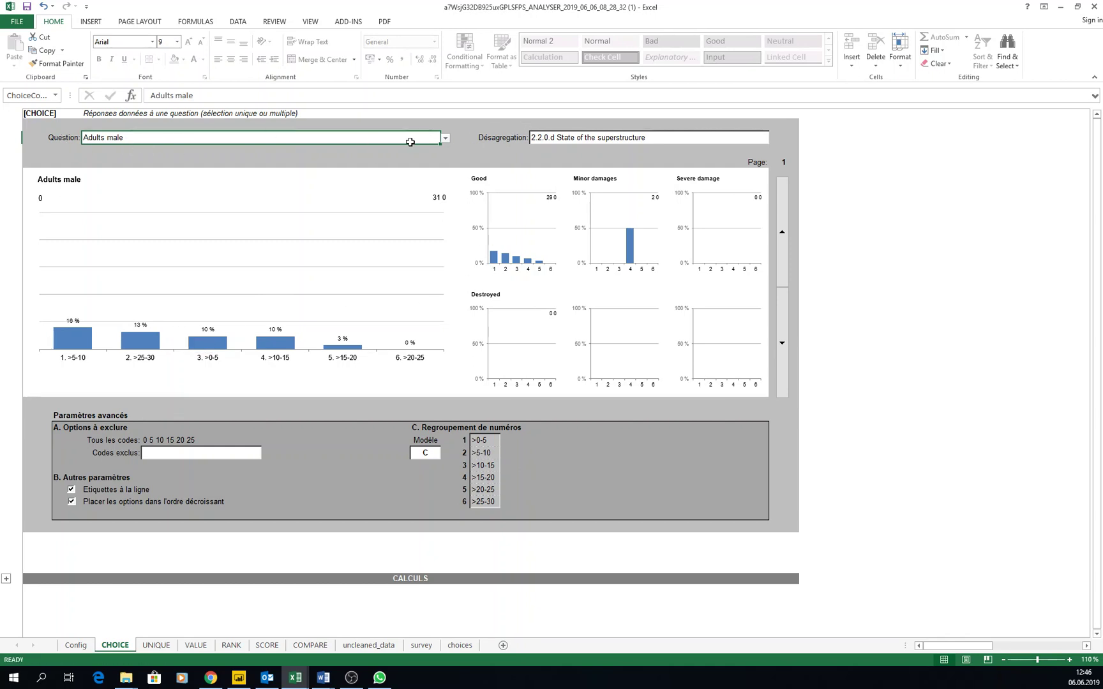
{"action": "left_click", "coordinate": [445, 138]}
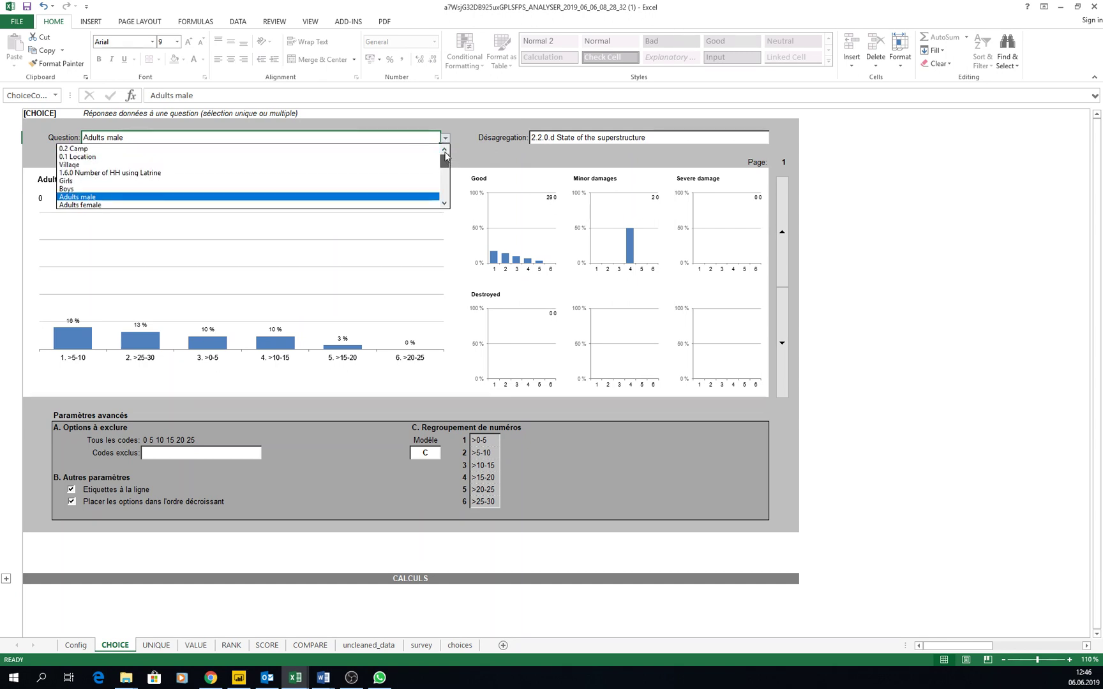
{"action": "left_click", "coordinate": [74, 149]}
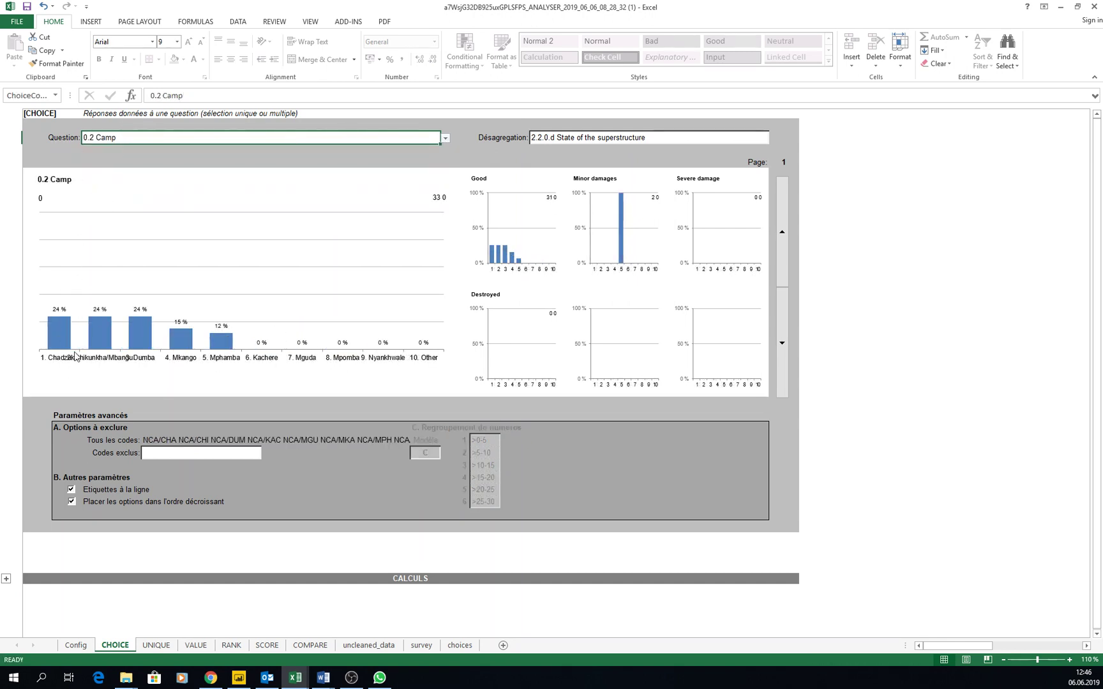
{"action": "left_click", "coordinate": [568, 136]}
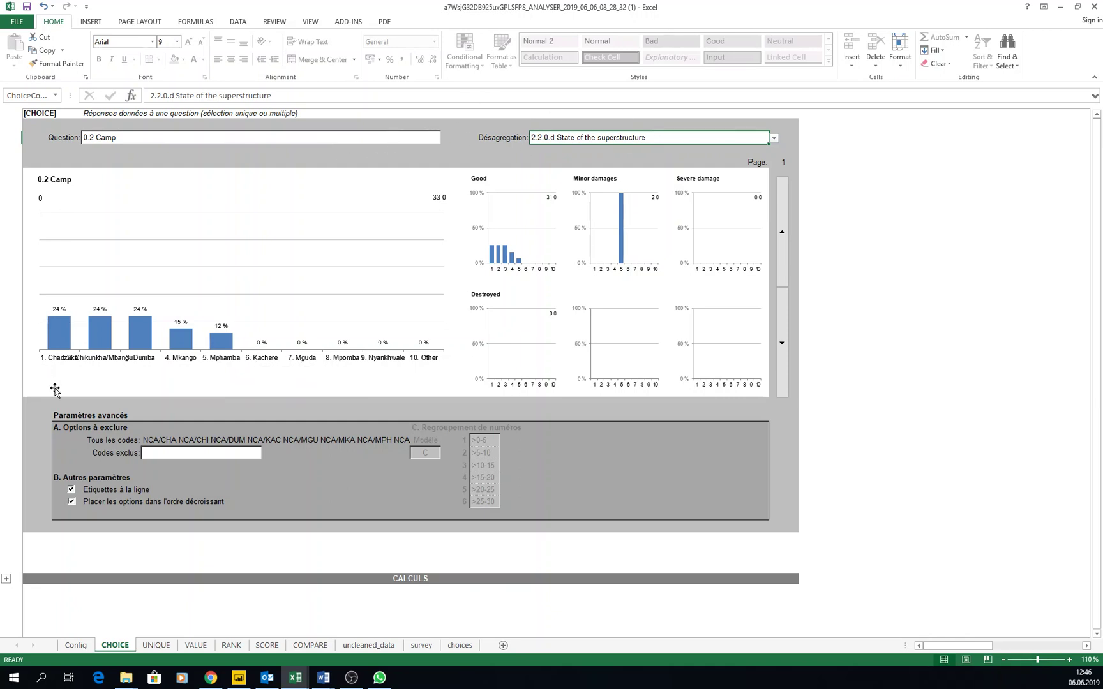
Exclude the option code other from the 0.2 Camp chart.
{"action": "left_click", "coordinate": [185, 455]}
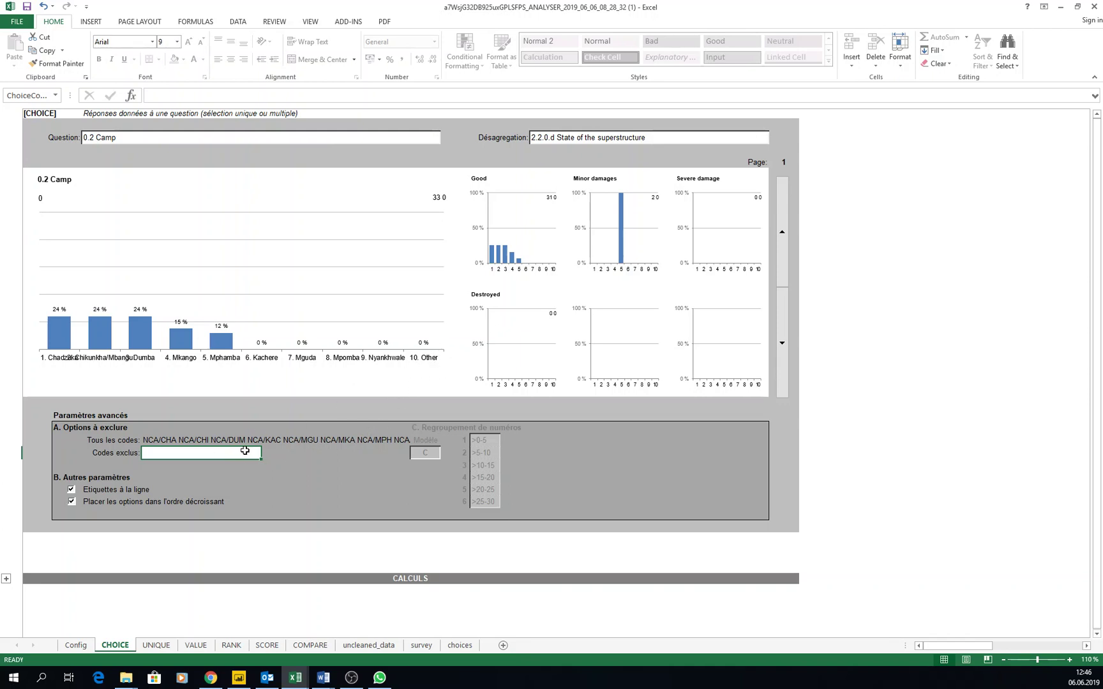
{"action": "type", "text": "other"}
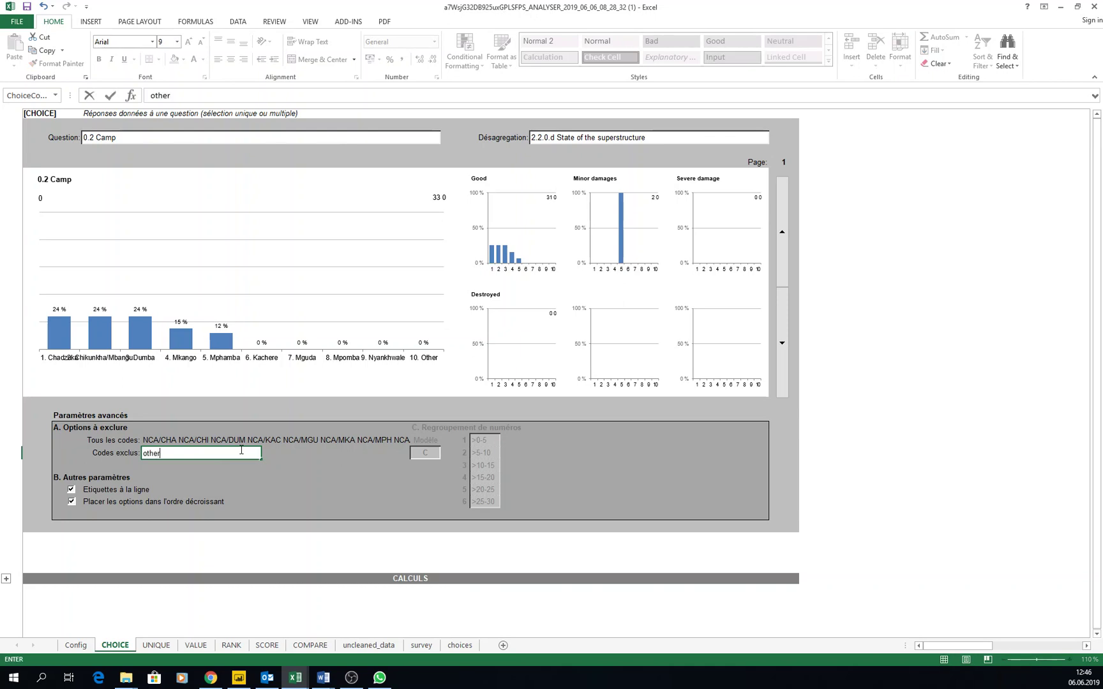
{"action": "key", "text": "Return"}
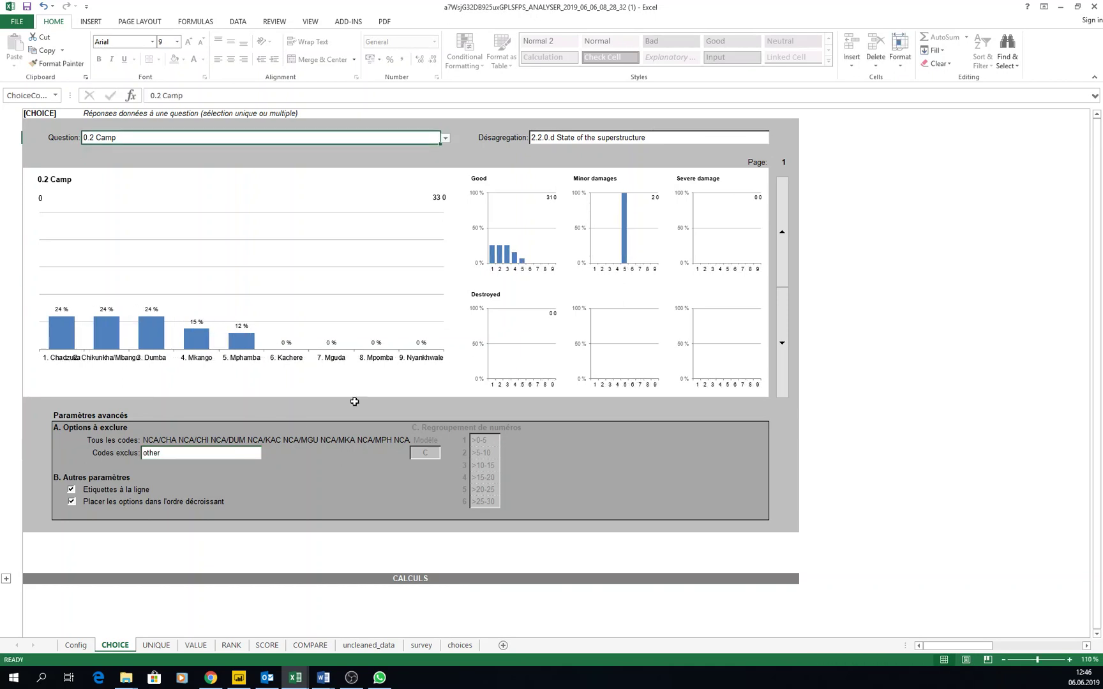
Add the code NCA/DUM after other in the excluded codes.
{"action": "left_click", "coordinate": [165, 454]}
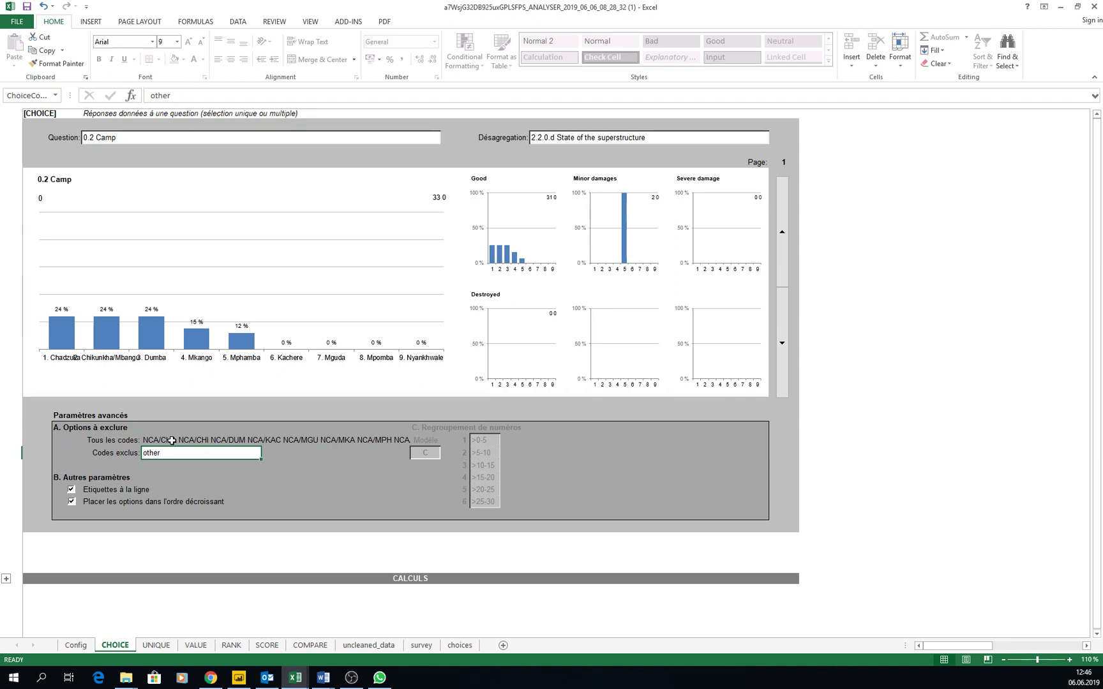
{"action": "double_click", "coordinate": [216, 453]}
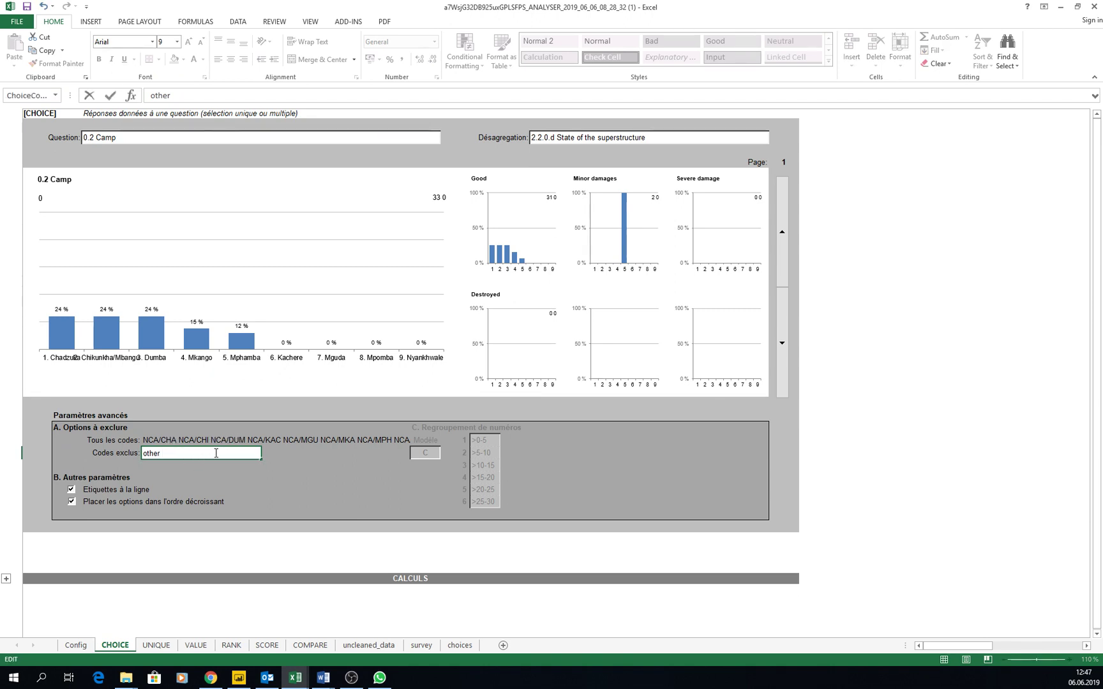
{"action": "type", "text": "NCA/DUM"}
{"action": "key", "text": "Return"}
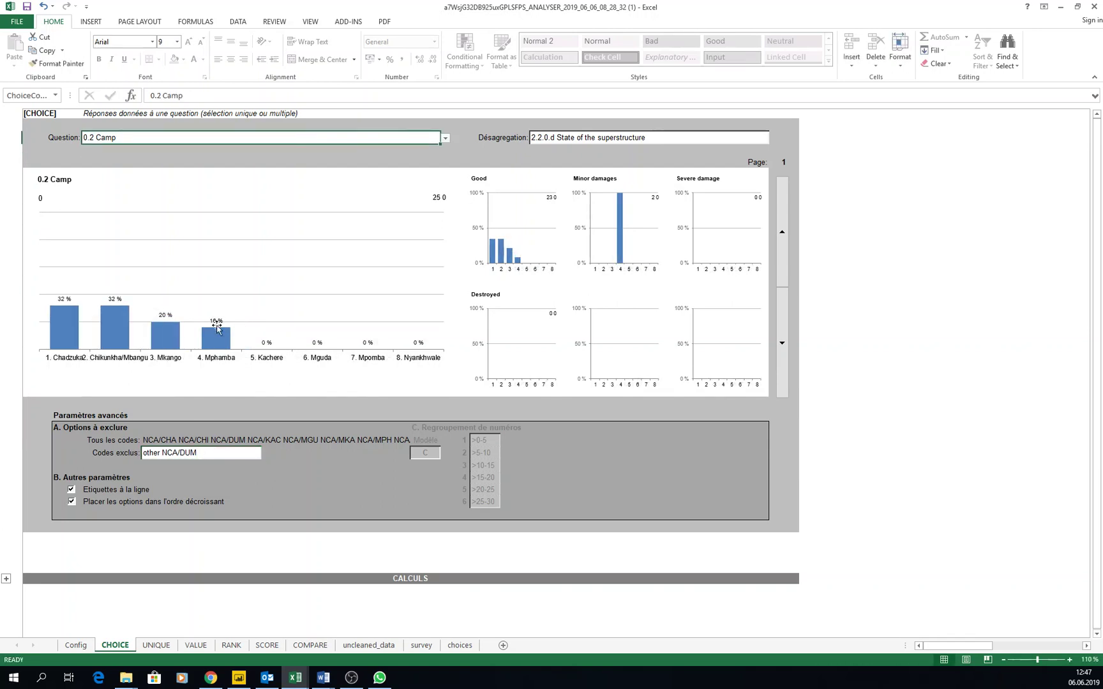
Add NCA/CHA as a third excluded code, separated from the others by a space.
{"action": "left_click", "coordinate": [216, 453]}
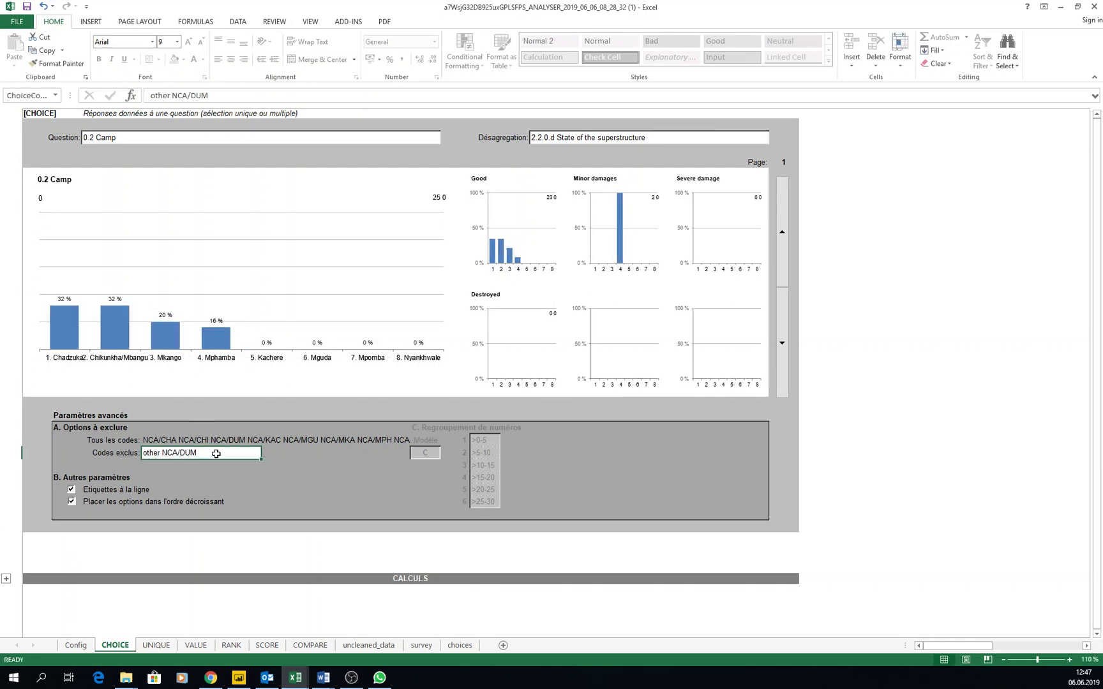
{"action": "double_click", "coordinate": [204, 457]}
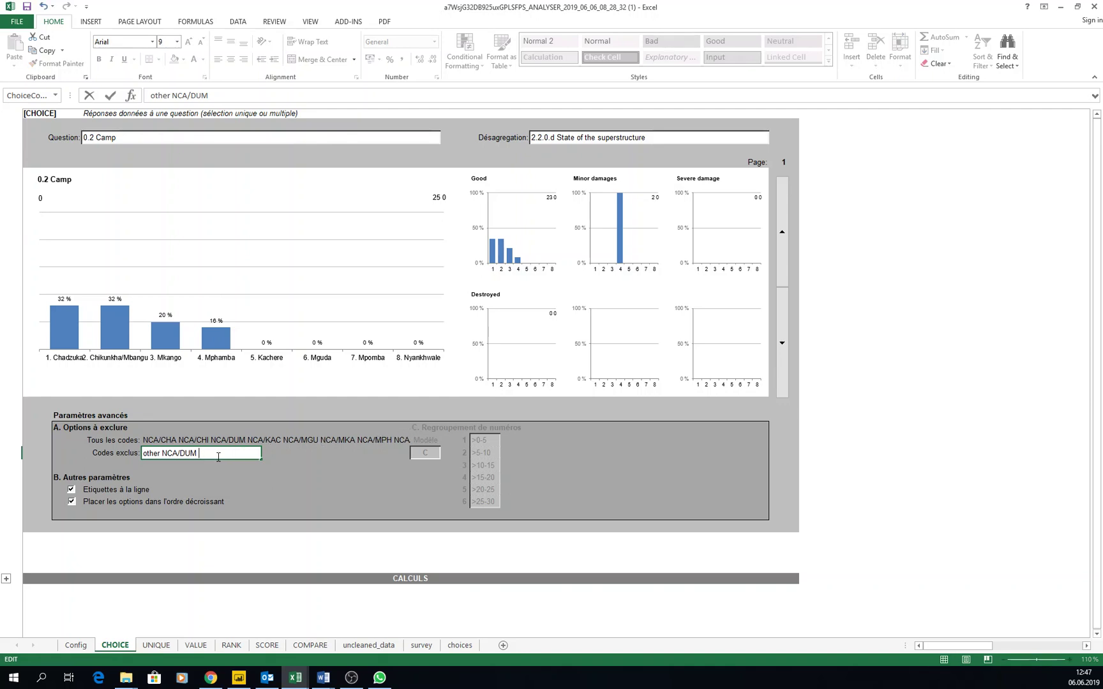
{"action": "type", "text": "NCA/CHA"}
{"action": "key", "text": "Return"}
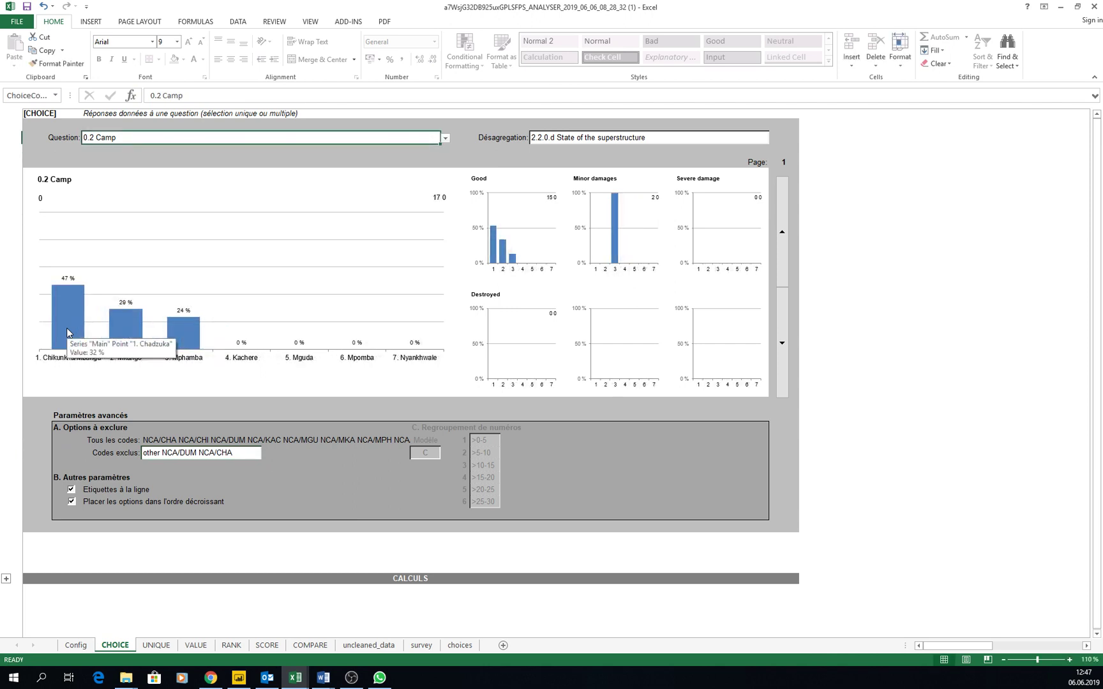
Remove other from the excluded codes, leaving only NCA/DUM NCA/CHA.
{"action": "double_click", "coordinate": [254, 455]}
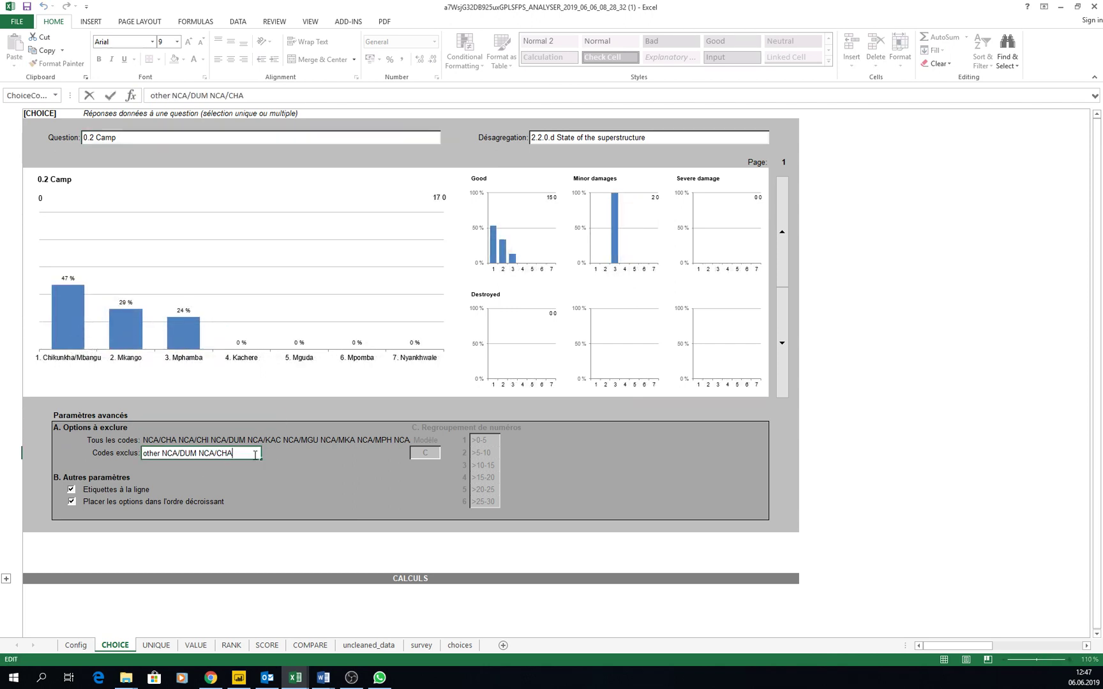
{"action": "left_click_drag", "start_coordinate": [255, 455], "coordinate": [126, 455]}
{"action": "double_click", "coordinate": [150, 454]}
{"action": "key", "text": "Delete"}
{"action": "key", "text": "Return"}
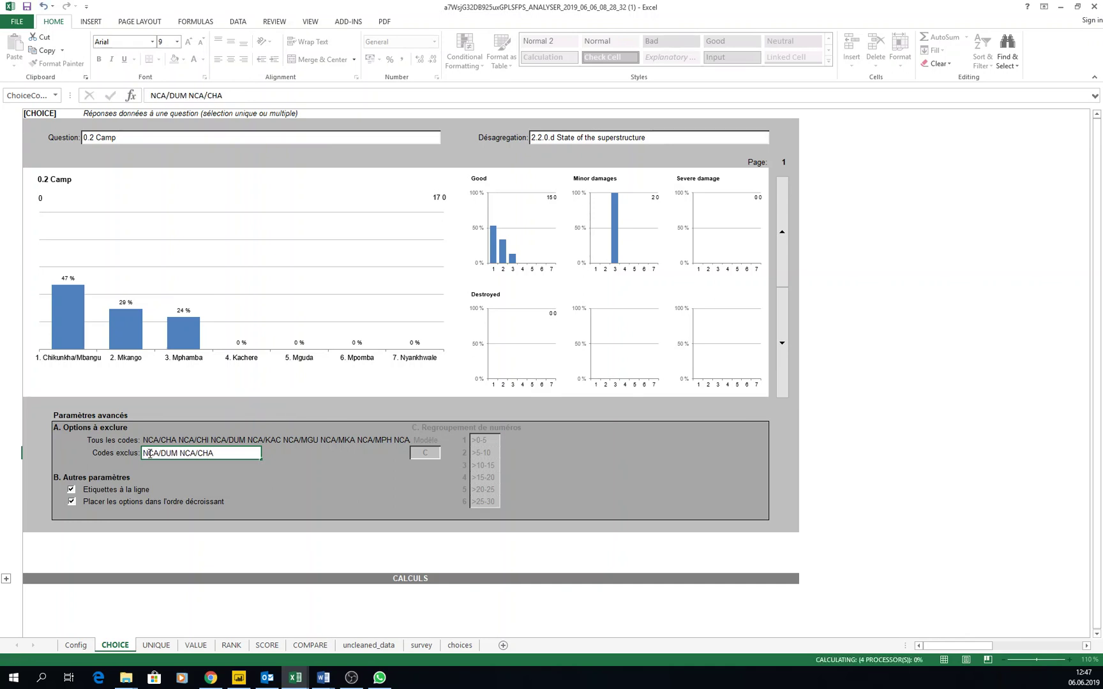
{"action": "left_click", "coordinate": [227, 453]}
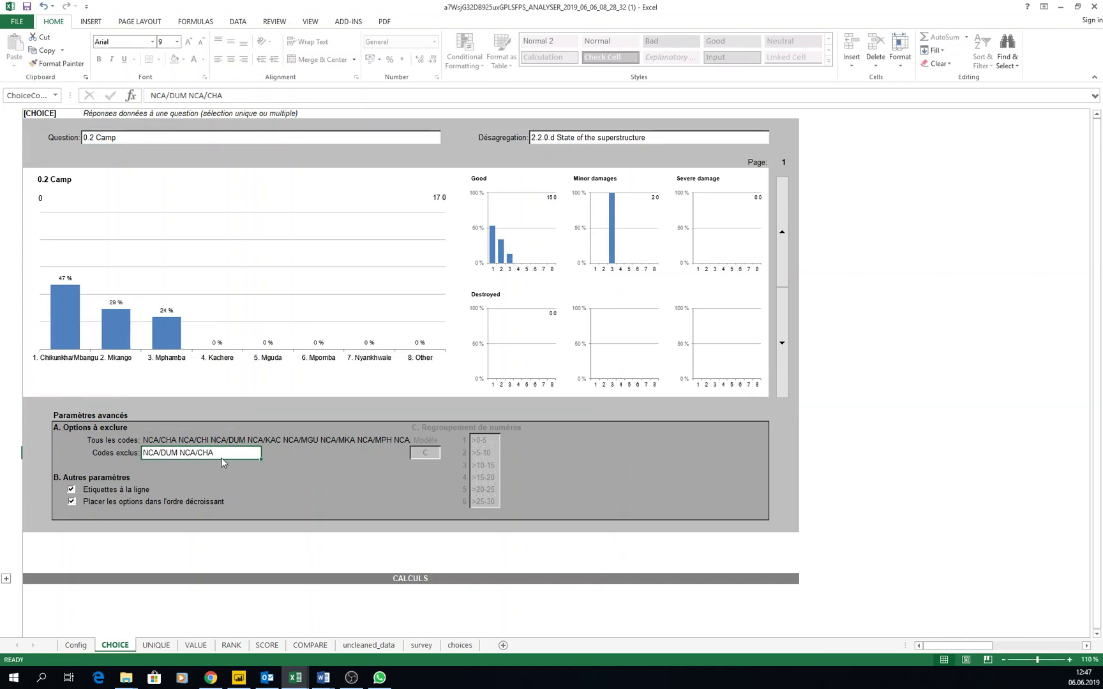
Clear all remaining excluded codes so that every camp option is charted.
{"action": "double_click", "coordinate": [222, 456]}
{"action": "double_click", "coordinate": [223, 455]}
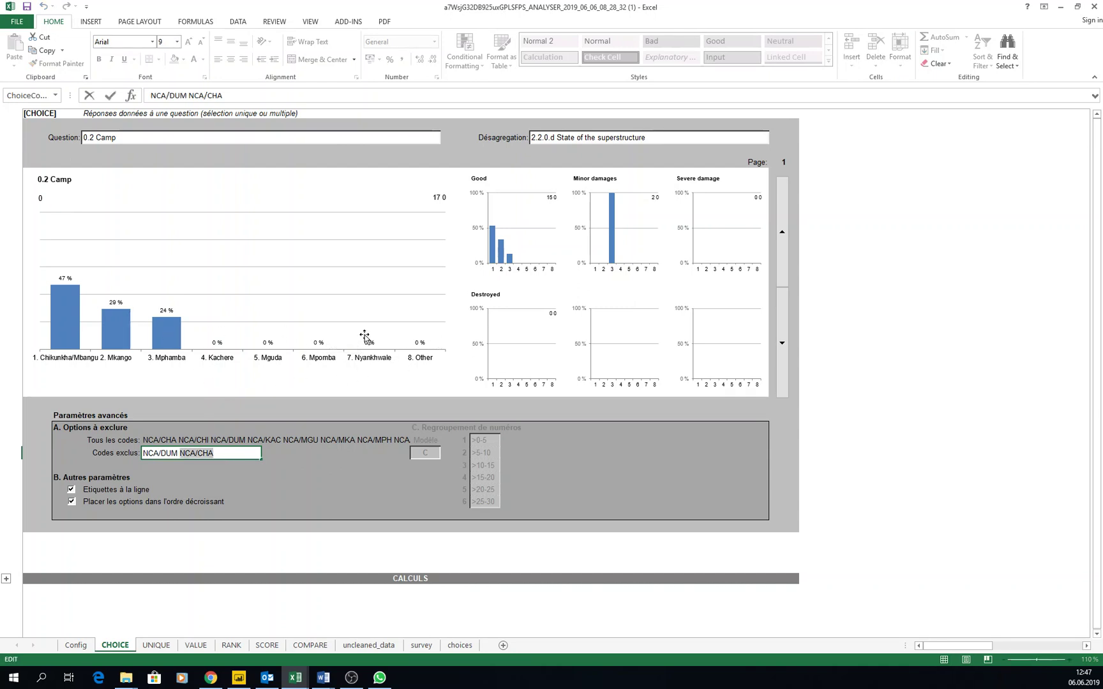
{"action": "key", "text": "BackSpace"}
{"action": "key", "text": "BackSpace"}
{"action": "key", "text": "BackSpace"}
{"action": "key", "text": "BackSpace"}
{"action": "key", "text": "BackSpace"}
{"action": "key", "text": "BackSpace"}
{"action": "key", "text": "BackSpace"}
{"action": "key", "text": "BackSpace"}
{"action": "key", "text": "BackSpace"}
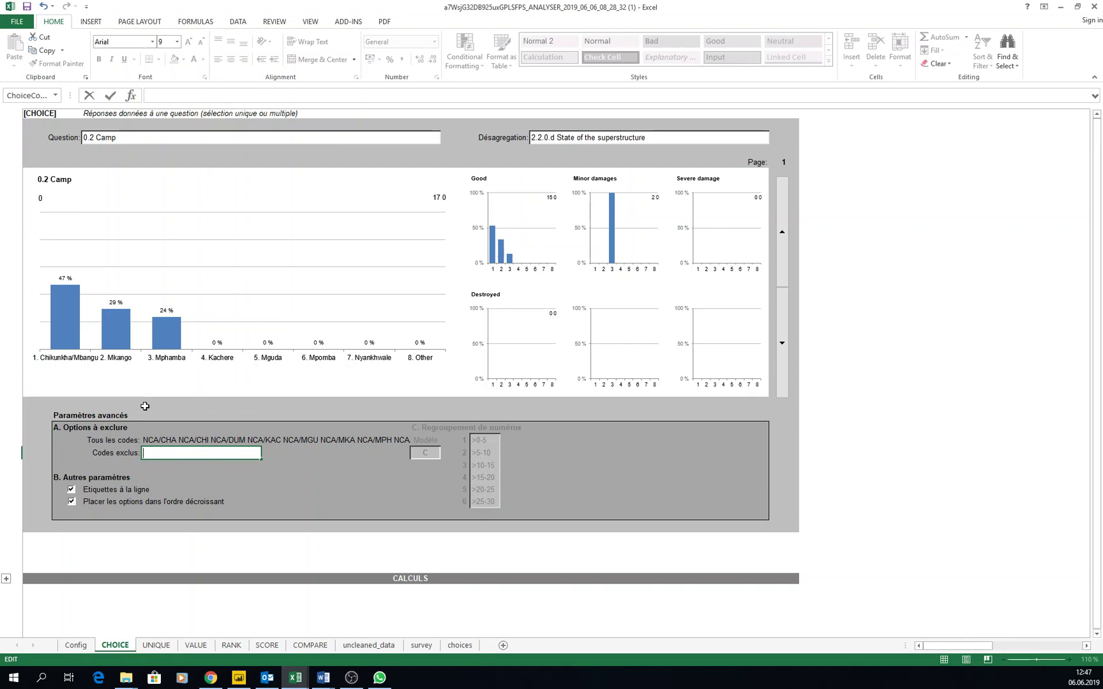
{"action": "left_click", "coordinate": [150, 434]}
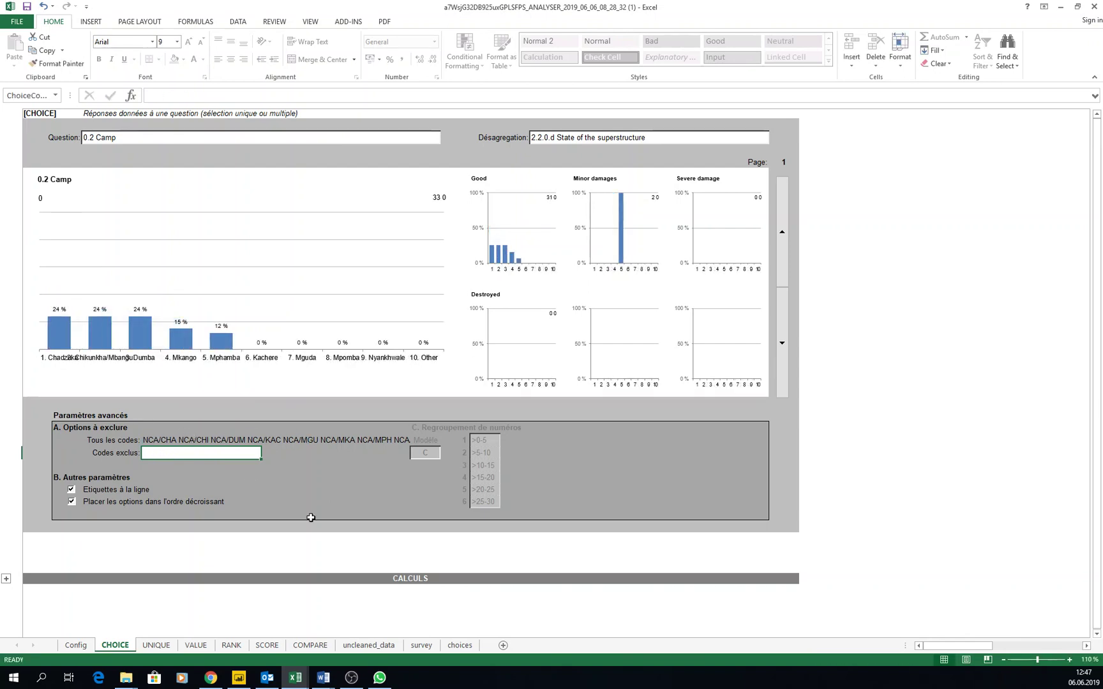
Look up the camp codes in the name column of the choices sheet, and return to the CHOICE sheet.
{"action": "left_click", "coordinate": [459, 645]}
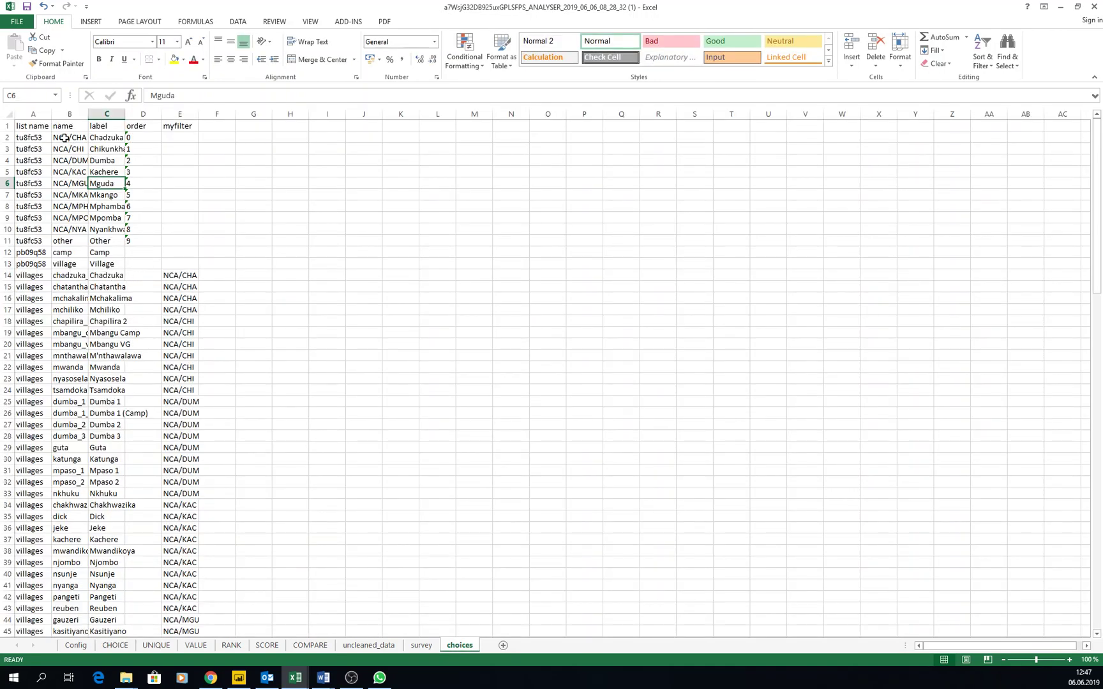
{"action": "left_click_drag", "start_coordinate": [65, 138], "coordinate": [72, 229]}
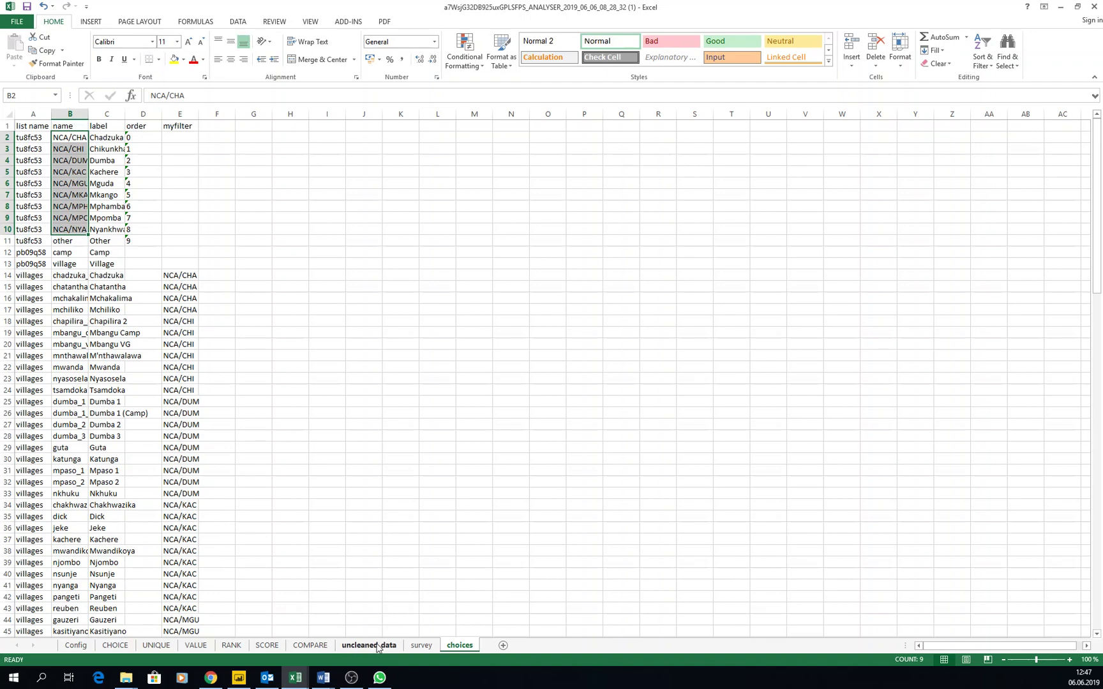
{"action": "left_click", "coordinate": [115, 646]}
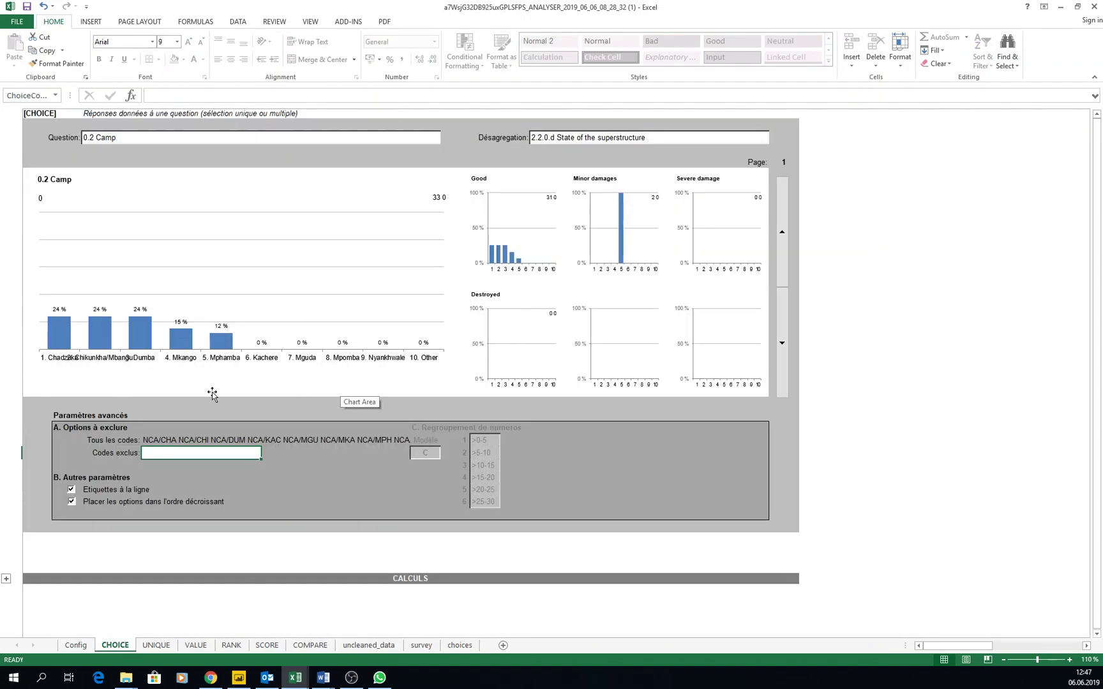
Turn off both Etiquettes à la ligne and Placer les options dans l'ordre décroissant for the chart.
{"action": "left_click", "coordinate": [72, 491]}
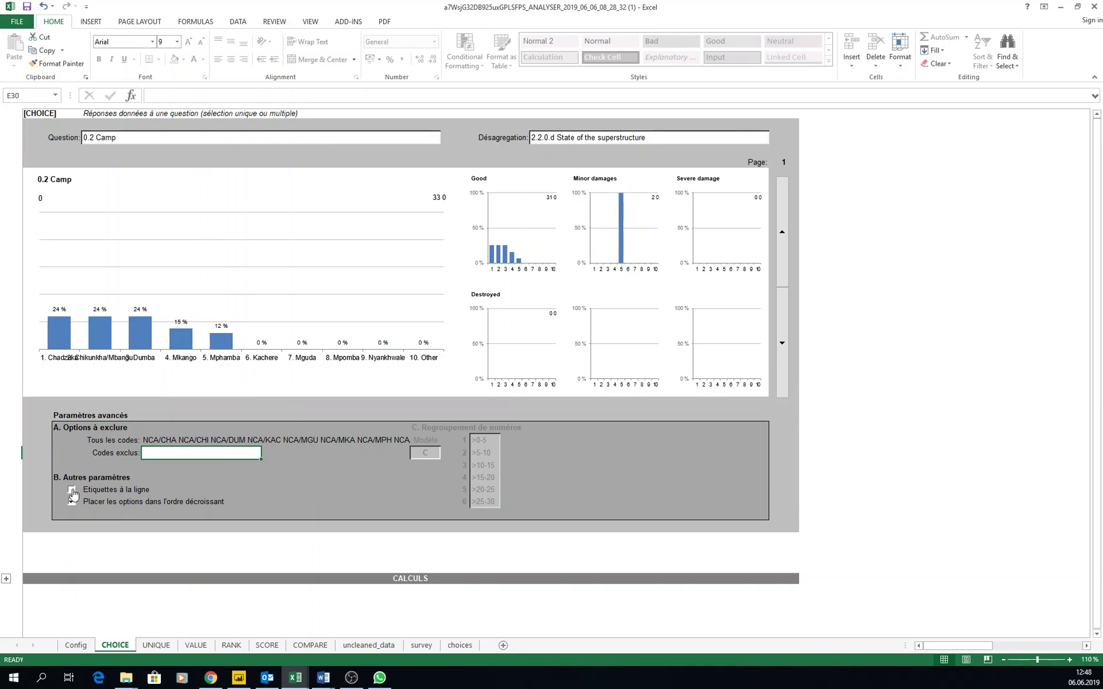
{"action": "left_click", "coordinate": [72, 491]}
{"action": "left_click", "coordinate": [72, 490]}
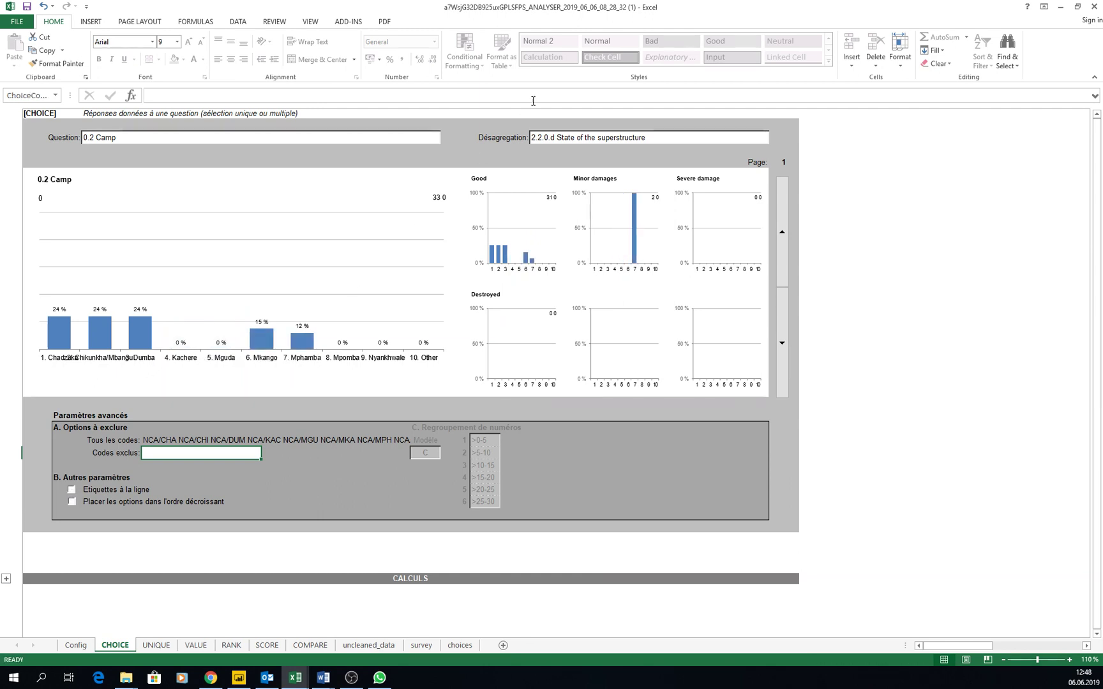
Set the charted question to 2.2.0.c Contamination outside Latrines.
{"action": "left_click", "coordinate": [434, 139]}
{"action": "left_click", "coordinate": [446, 139]}
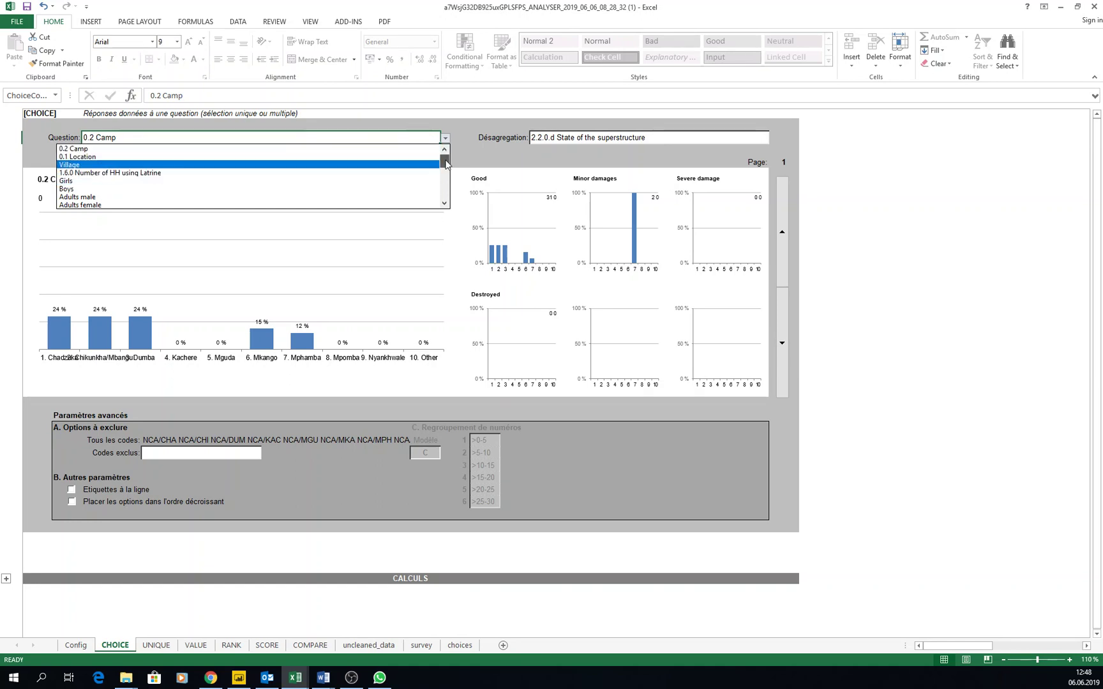
{"action": "scroll", "coordinate": [445, 164], "scroll_direction": "down", "scroll_amount": 2}
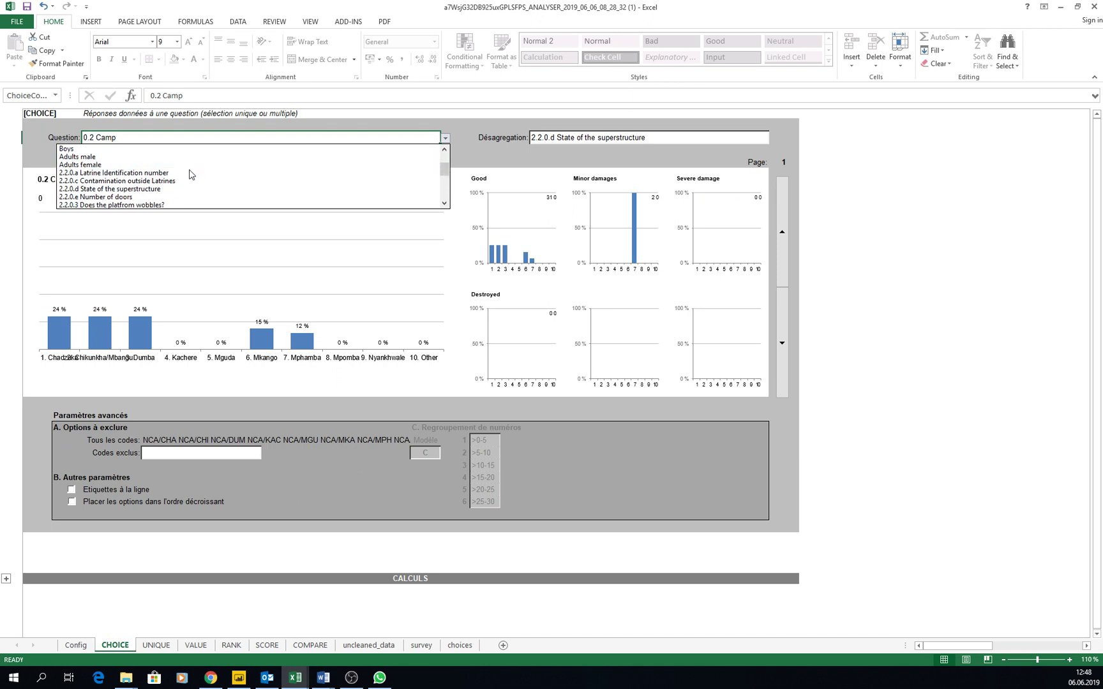
{"action": "left_click", "coordinate": [148, 182]}
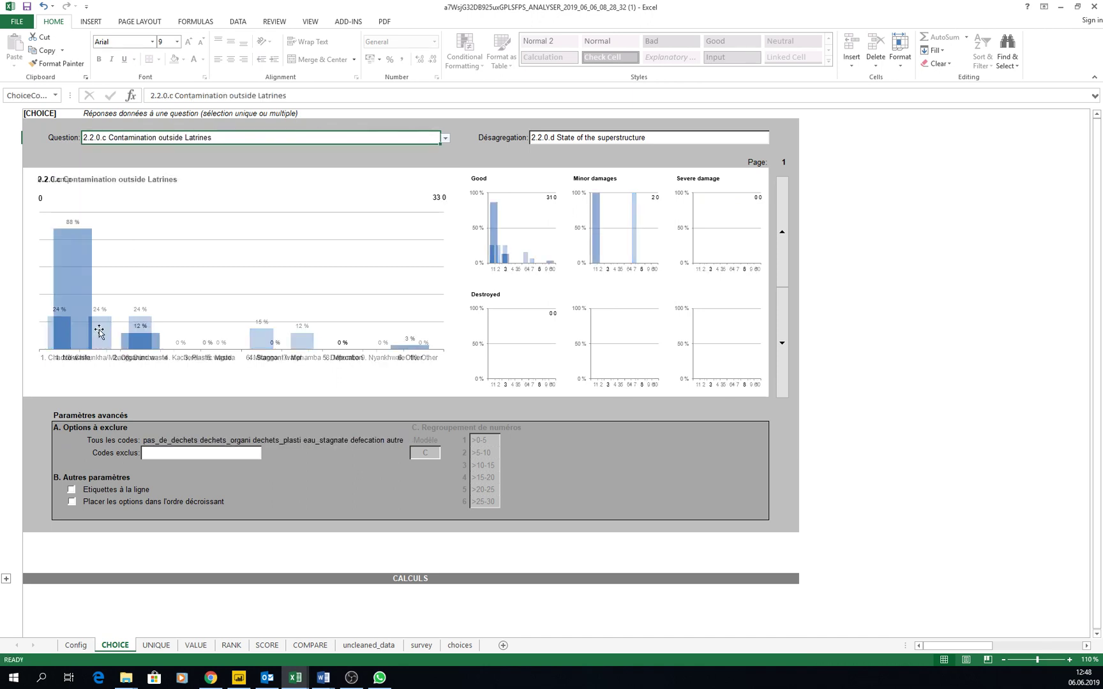
Try the chart with and without wrapped labels, and leave both Etiquettes à la ligne and descending option order enabled.
{"action": "left_click", "coordinate": [72, 489]}
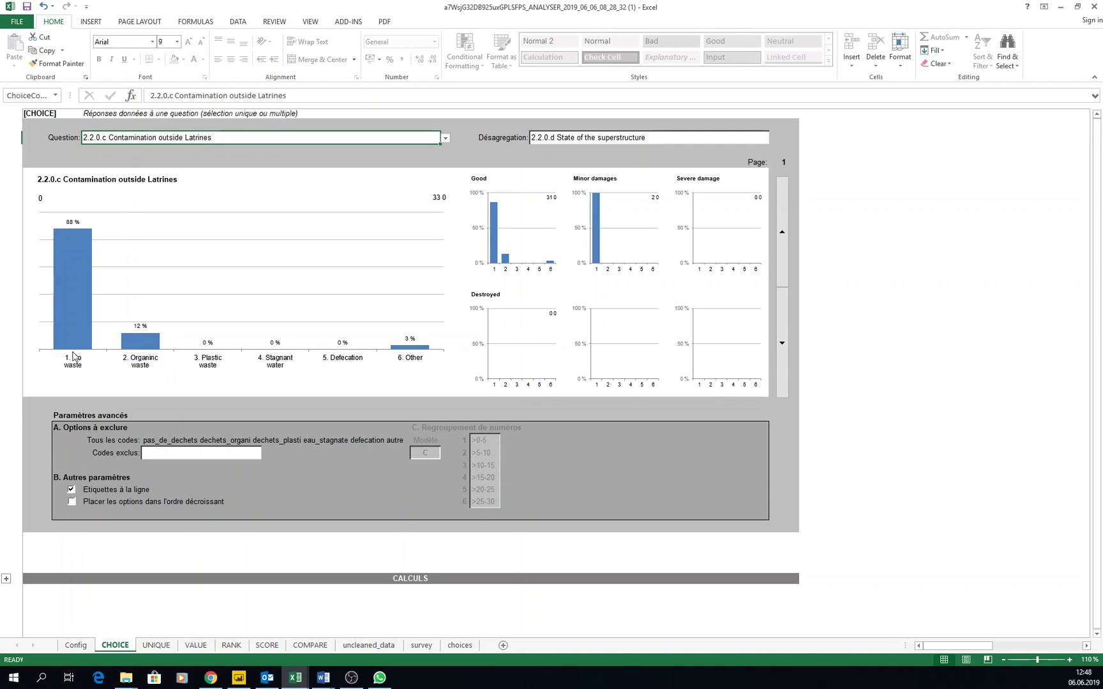
{"action": "left_click", "coordinate": [71, 490]}
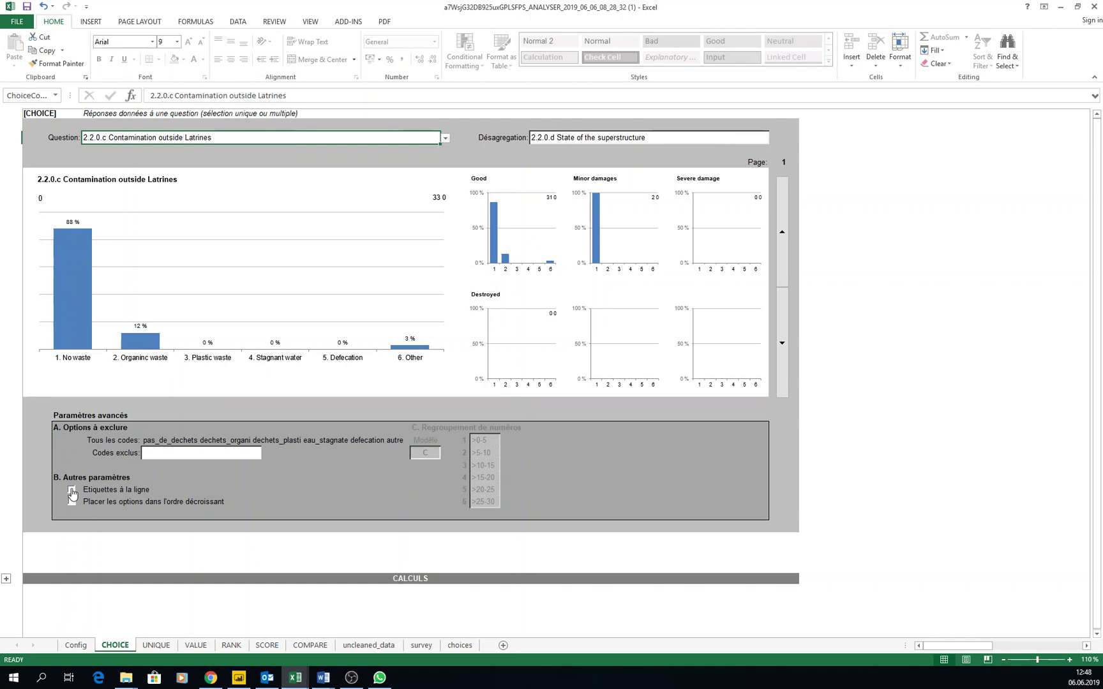
{"action": "left_click", "coordinate": [72, 490]}
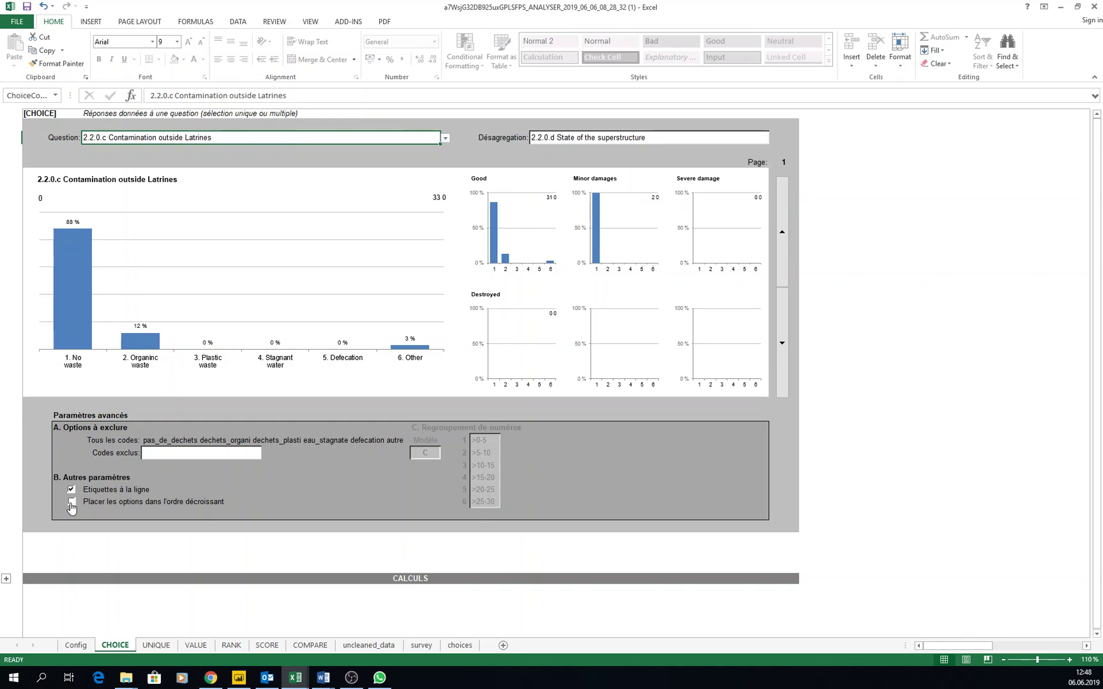
{"action": "left_click", "coordinate": [71, 504]}
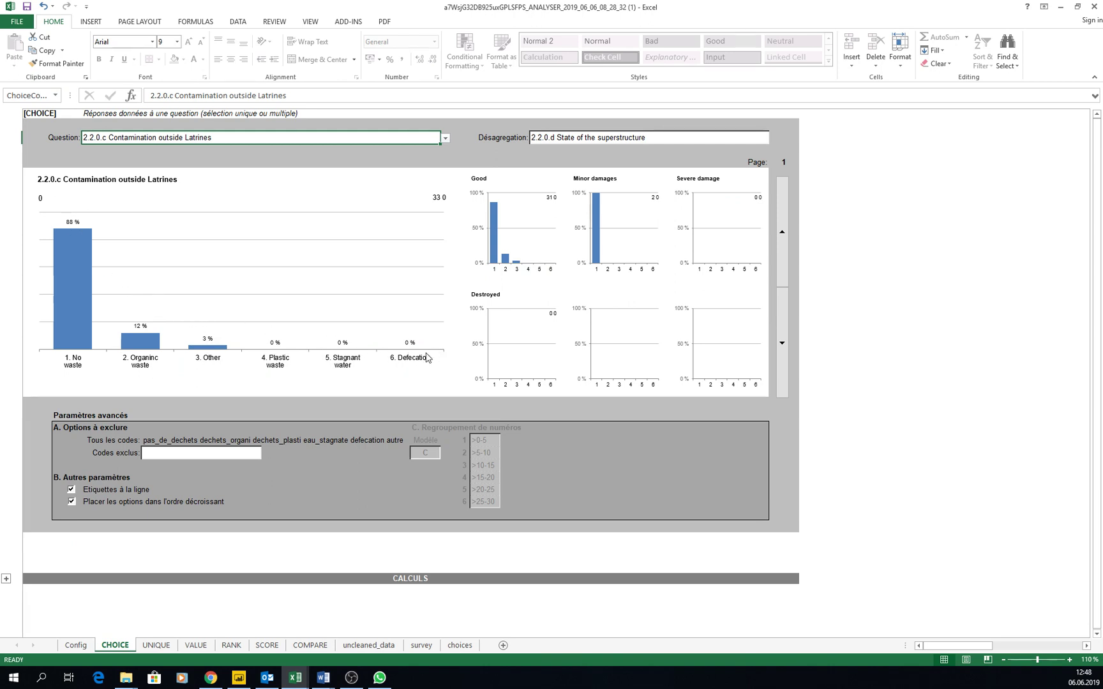
{"action": "left_click", "coordinate": [71, 503]}
Set the charted question to Girls.
{"action": "left_click", "coordinate": [445, 138]}
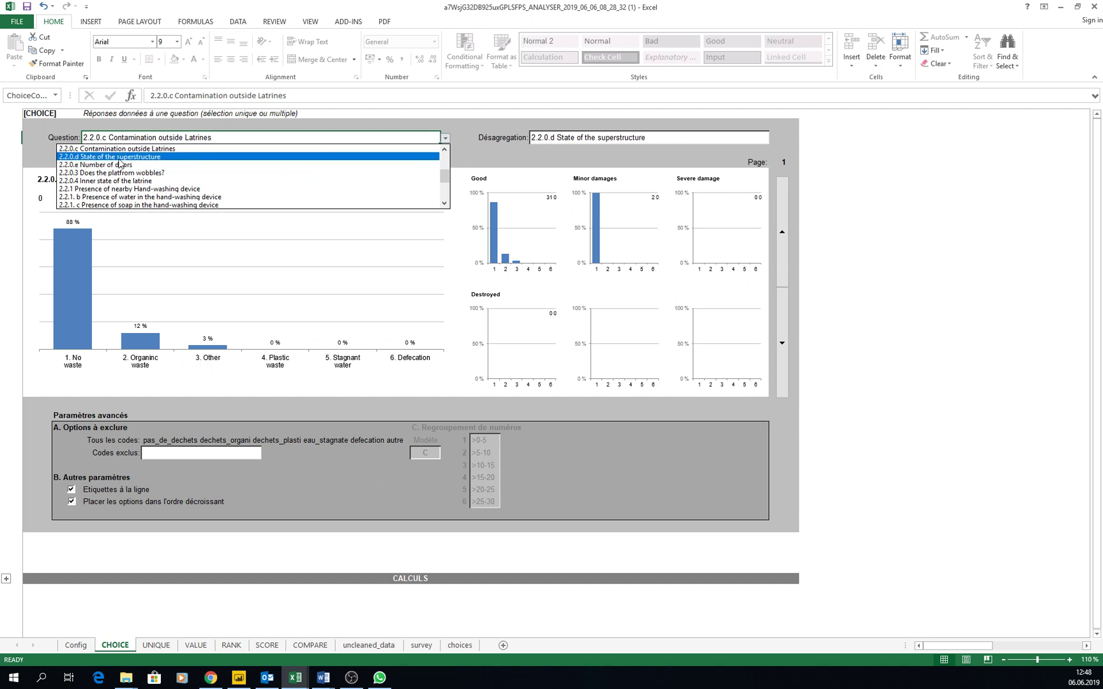
{"action": "left_click_drag", "start_coordinate": [445, 182], "coordinate": [448, 154]}
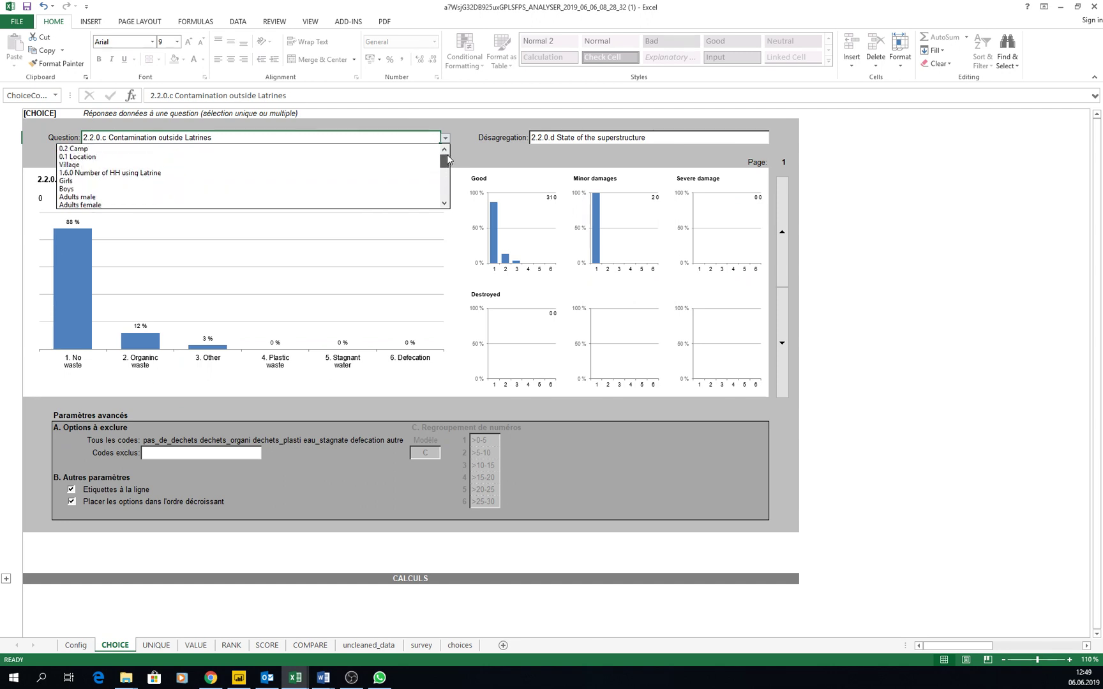
{"action": "left_click", "coordinate": [179, 183]}
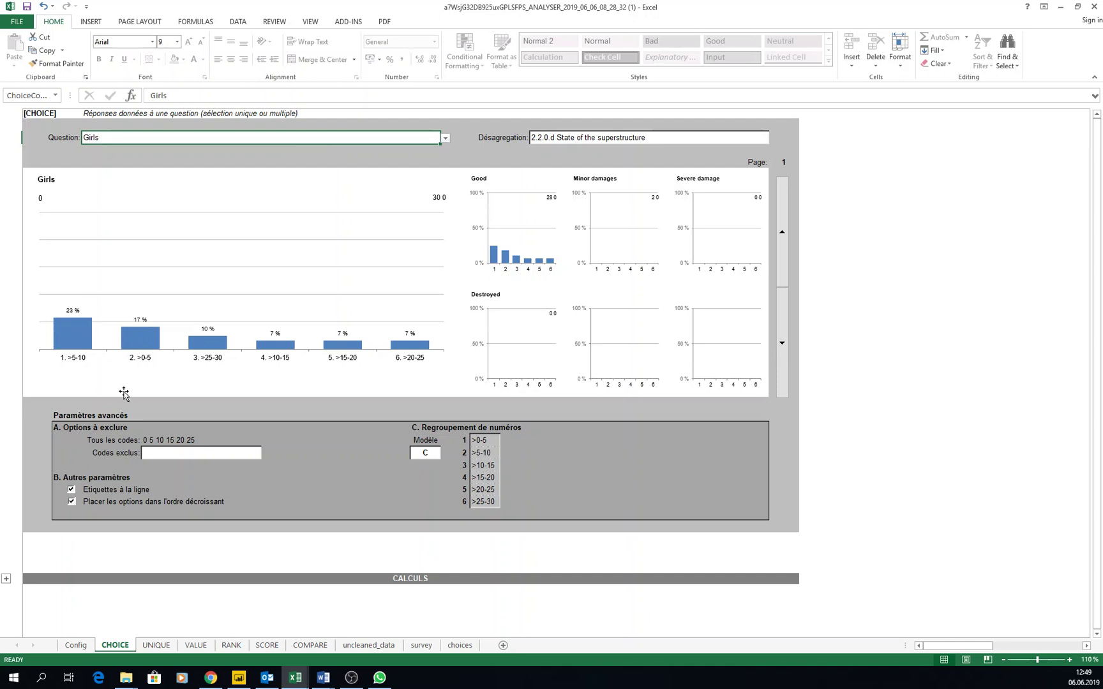
Set the charted question to Adults male.
{"action": "scroll", "coordinate": [121, 386], "scroll_direction": "down", "scroll_amount": 1}
{"action": "scroll", "coordinate": [116, 365], "scroll_direction": "up", "scroll_amount": 1}
{"action": "left_click", "coordinate": [442, 139]}
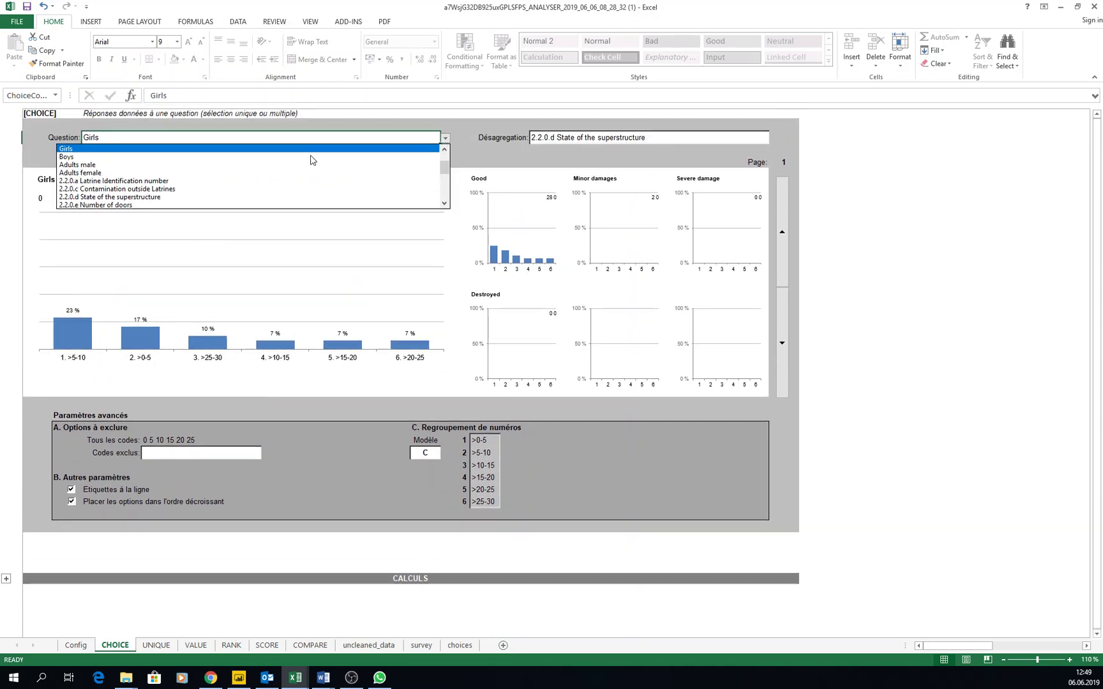
{"action": "left_click", "coordinate": [147, 167]}
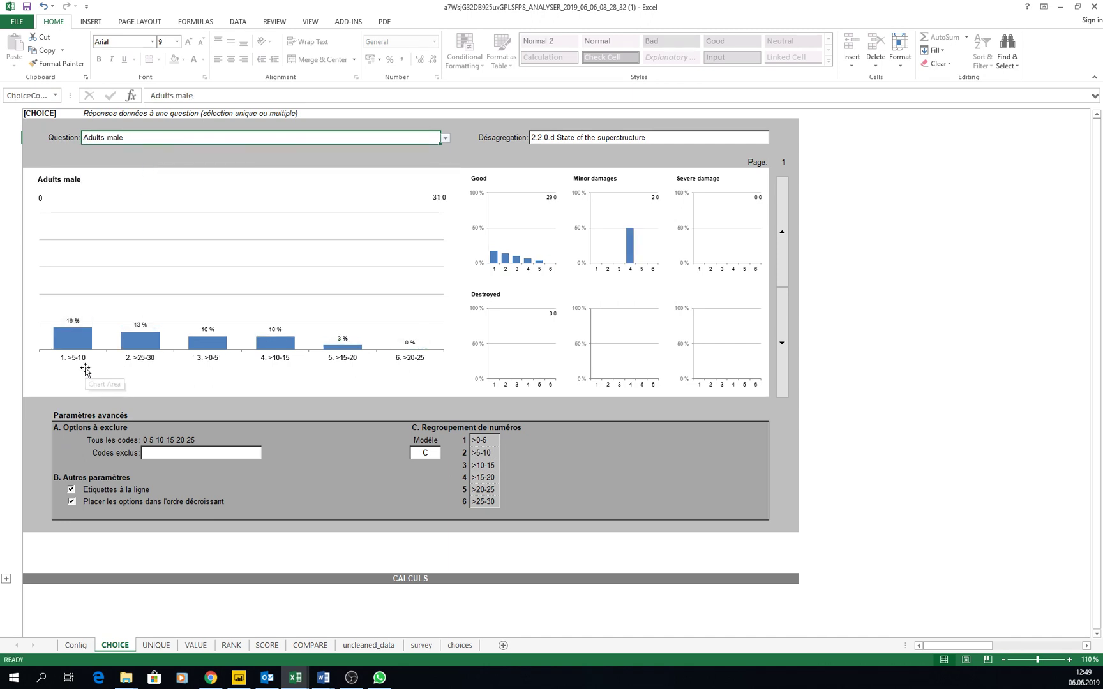
Try number-grouping models A, B and E on the Adults male chart, and return to model A.
{"action": "left_click", "coordinate": [436, 456]}
{"action": "left_click", "coordinate": [446, 453]}
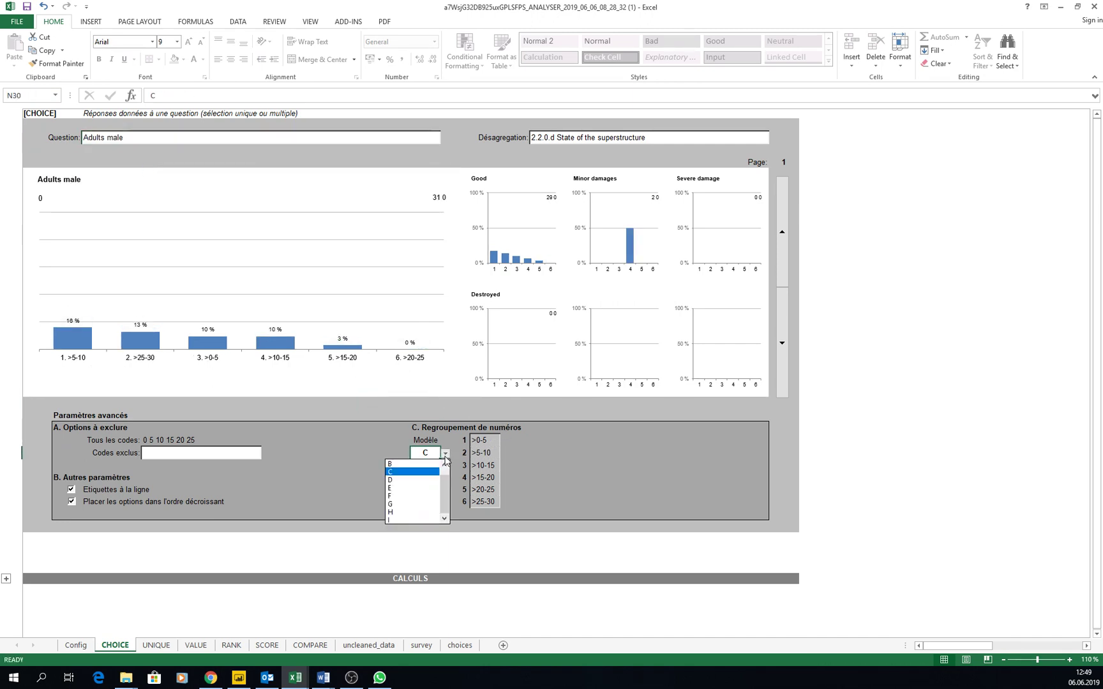
{"action": "left_click", "coordinate": [409, 465]}
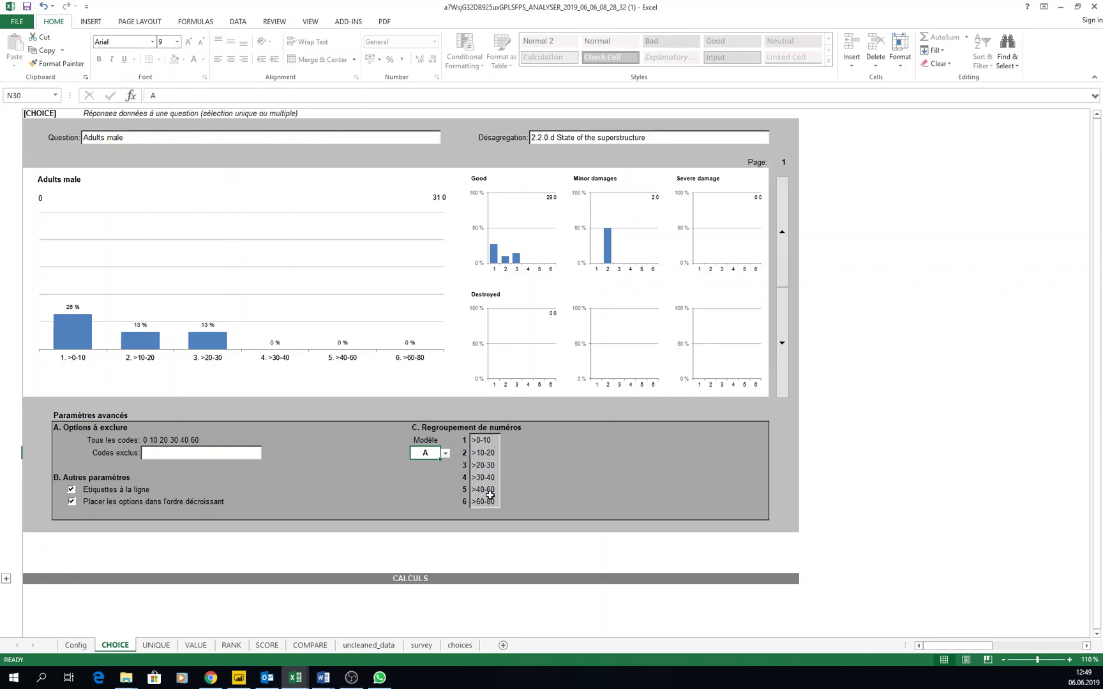
{"action": "left_click", "coordinate": [446, 455]}
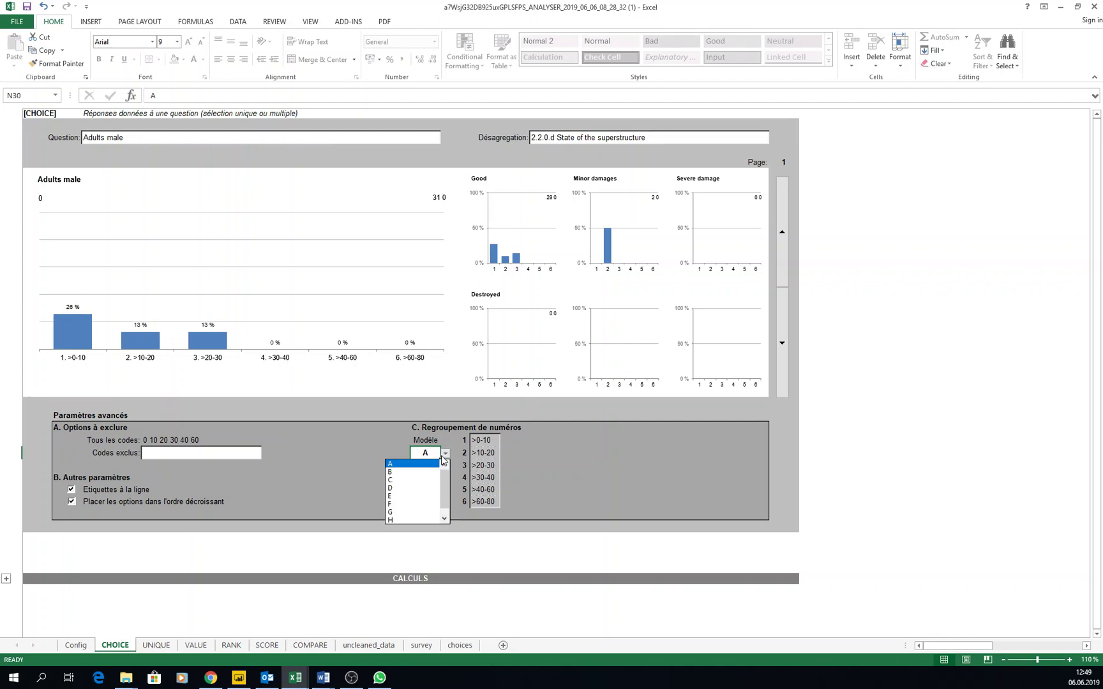
{"action": "left_click", "coordinate": [426, 470]}
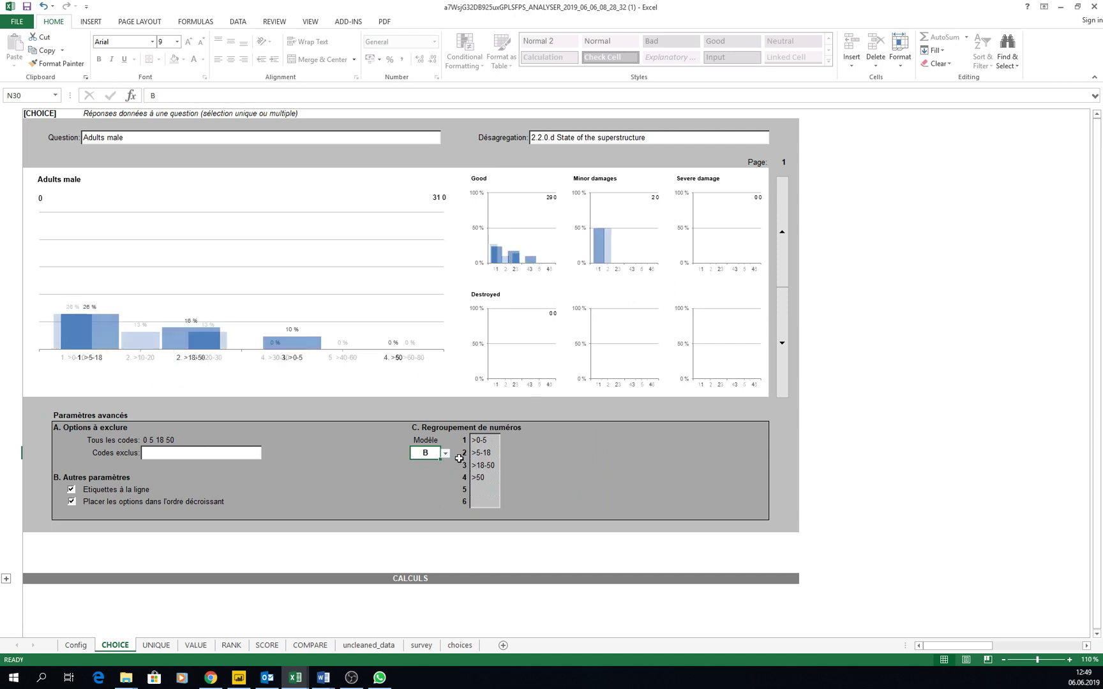
{"action": "left_click", "coordinate": [446, 454]}
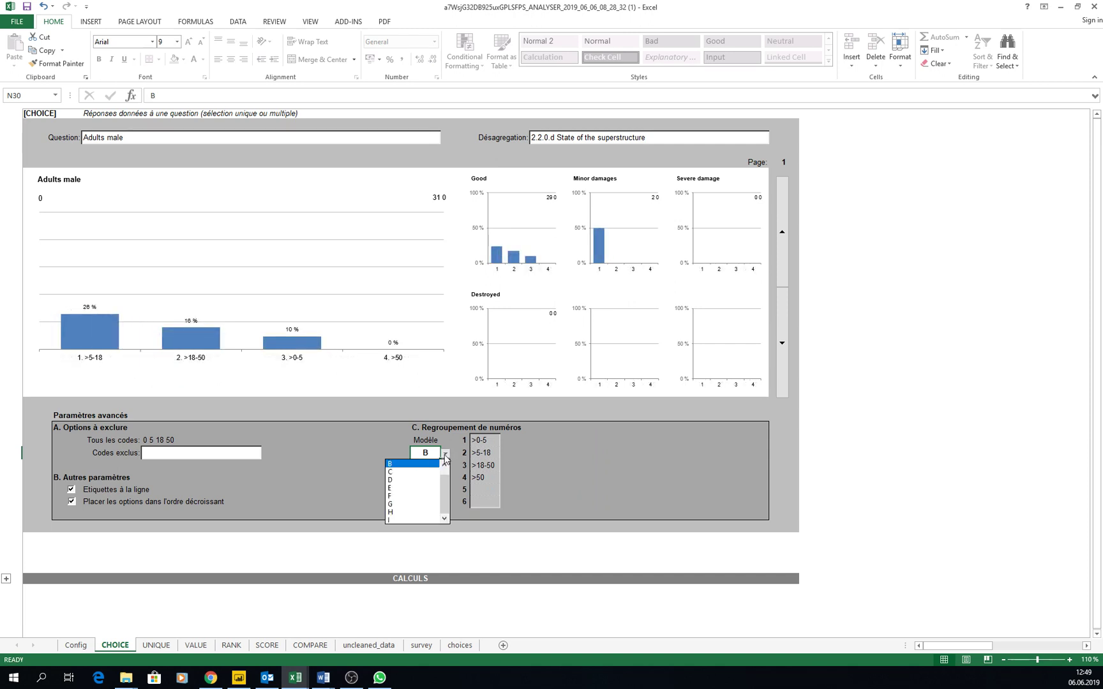
{"action": "left_click", "coordinate": [412, 485]}
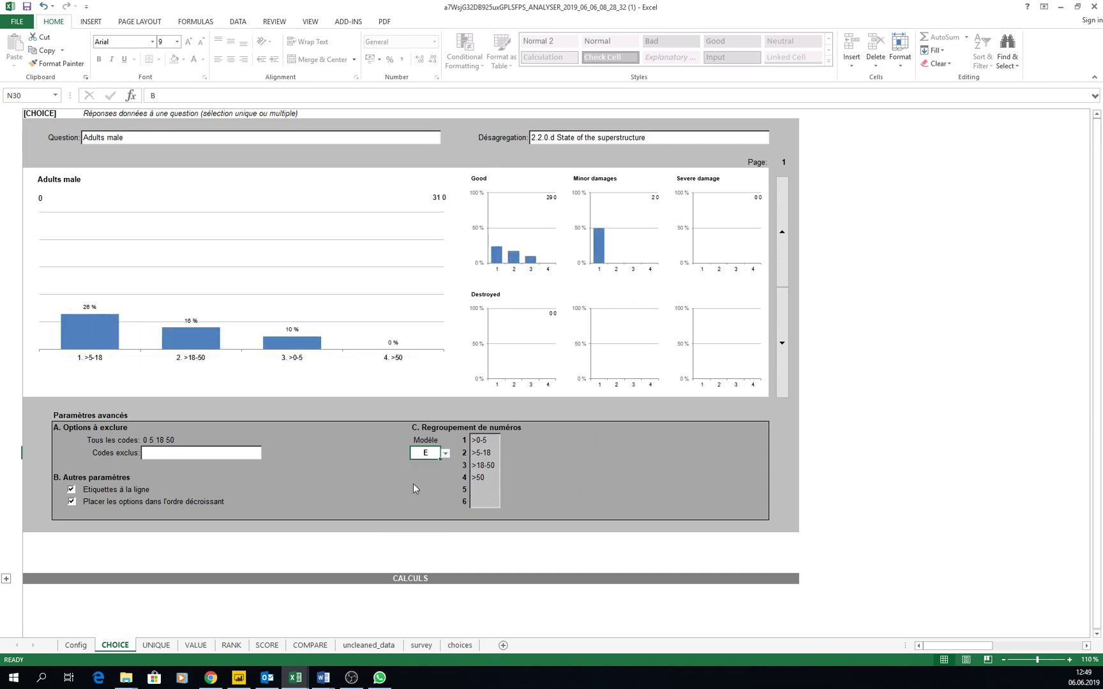
{"action": "left_click", "coordinate": [445, 454]}
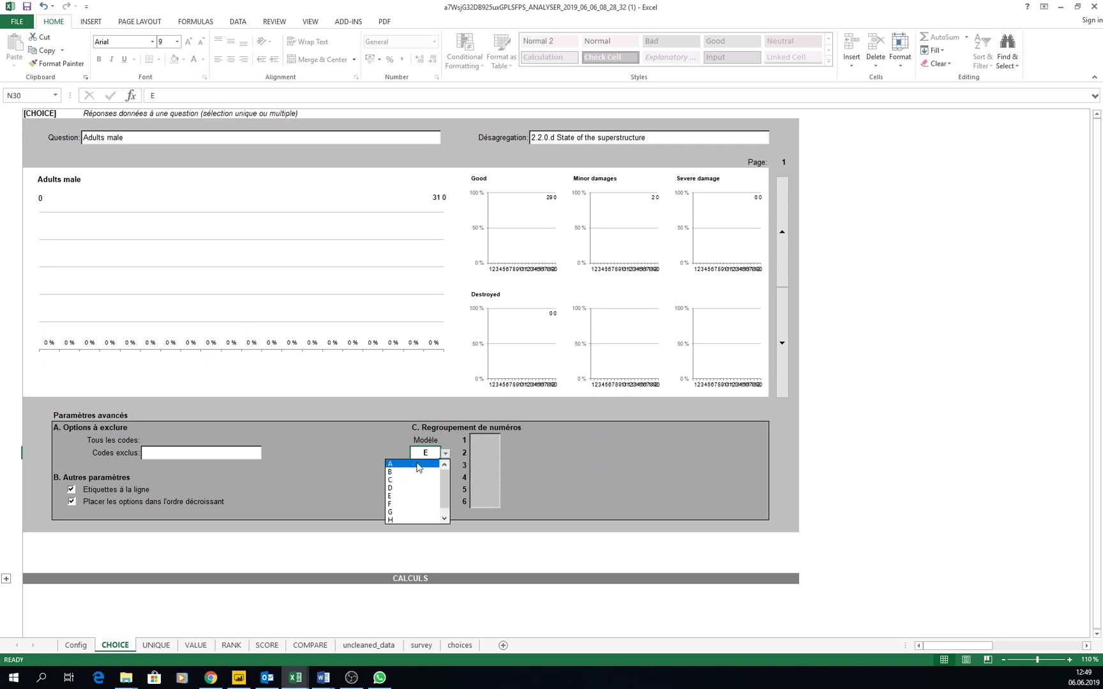
{"action": "left_click", "coordinate": [418, 465]}
On the Config sheet, define number-grouping model D with the thresholds 0, 100 and 2000.
{"action": "left_click", "coordinate": [81, 648]}
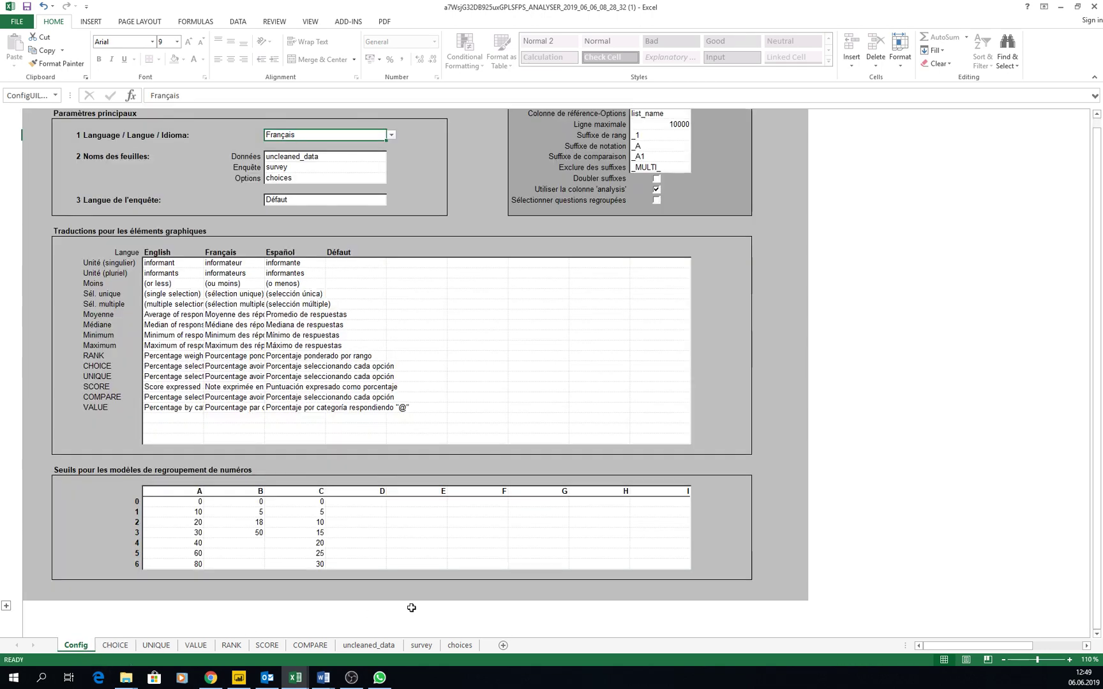
{"action": "left_click_drag", "start_coordinate": [167, 502], "coordinate": [494, 550]}
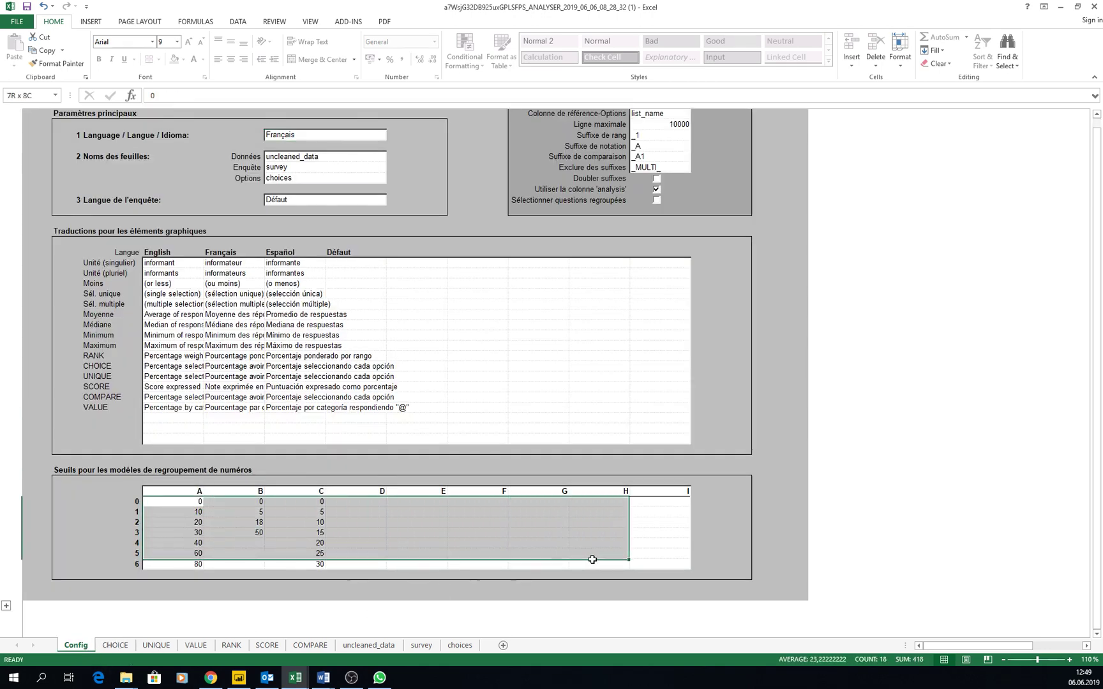
{"action": "left_click", "coordinate": [351, 524]}
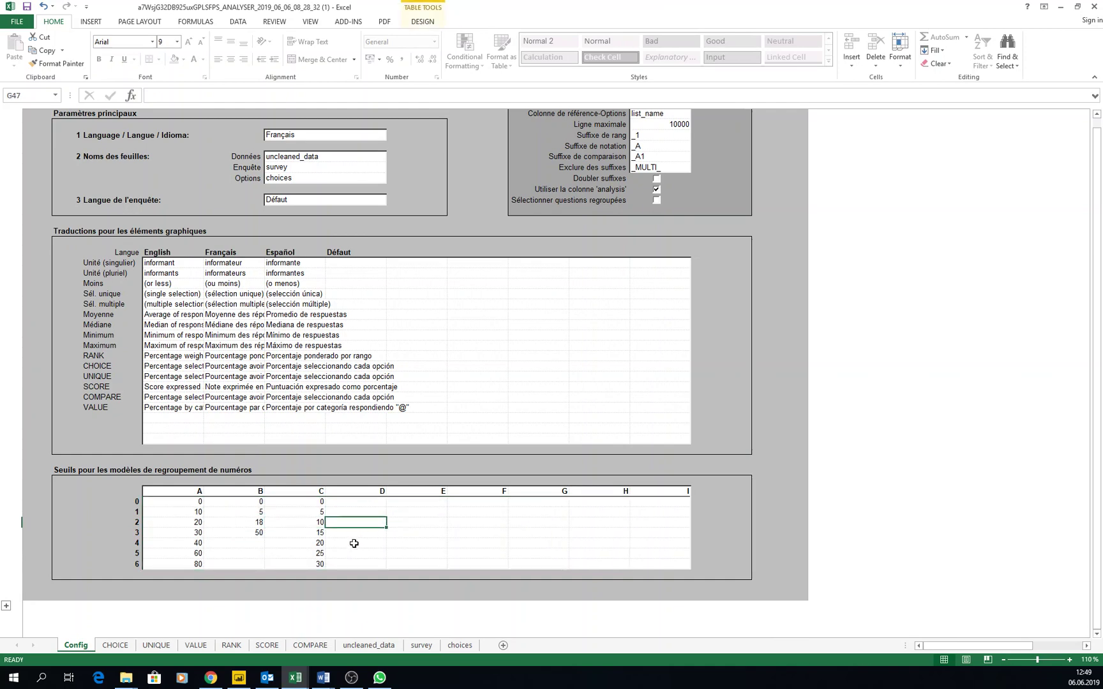
{"action": "left_click", "coordinate": [354, 503]}
{"action": "type", "text": "0"}
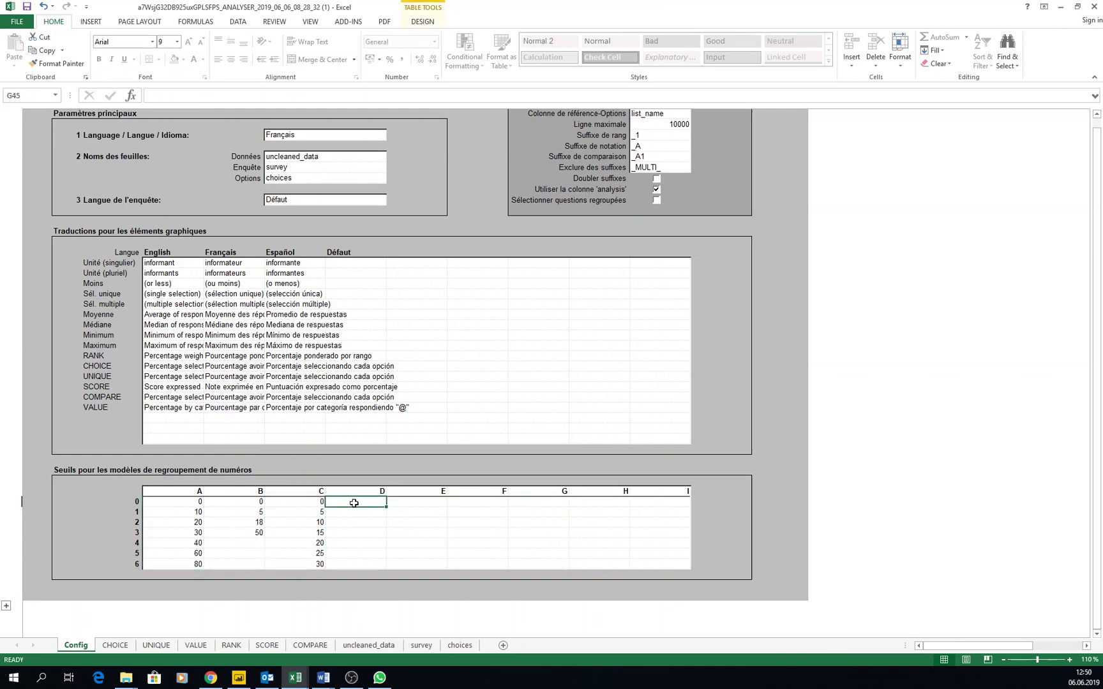
{"action": "key", "text": "Return"}
{"action": "type", "text": "100"}
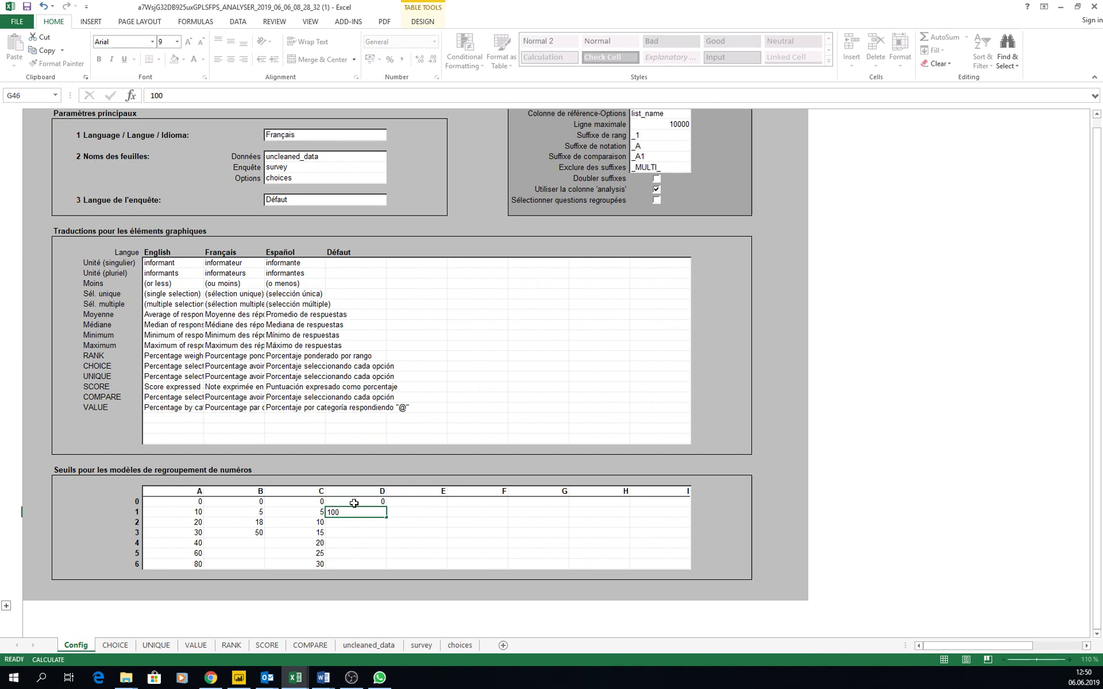
{"action": "key", "text": "Return"}
{"action": "type", "text": "2000"}
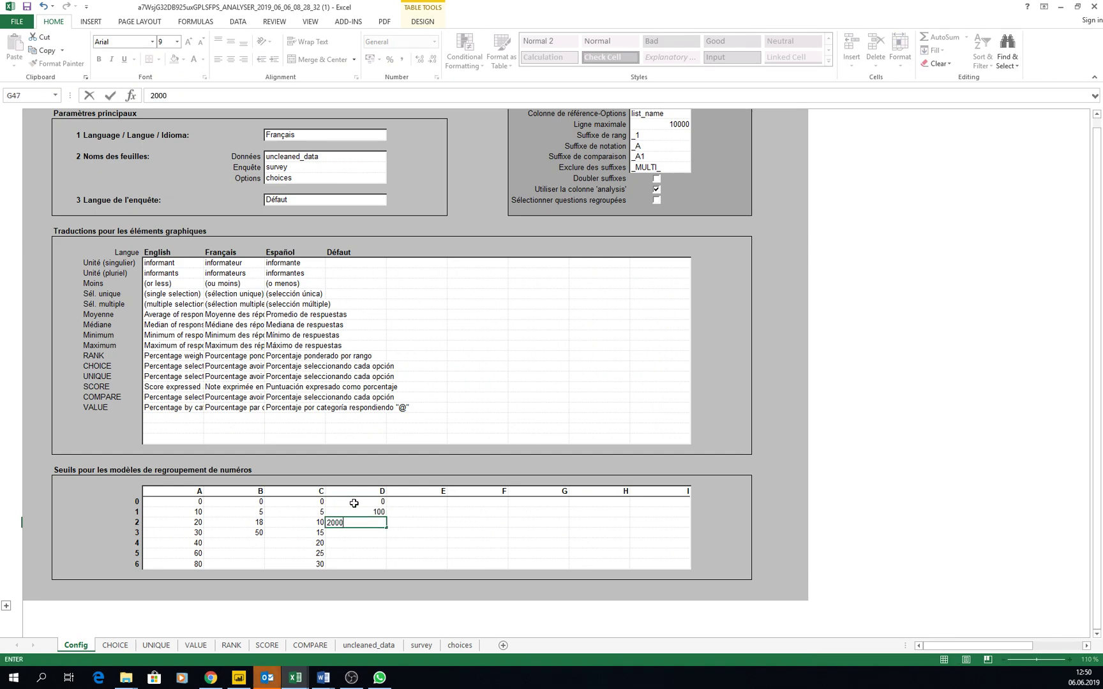
{"action": "key", "text": "Return"}
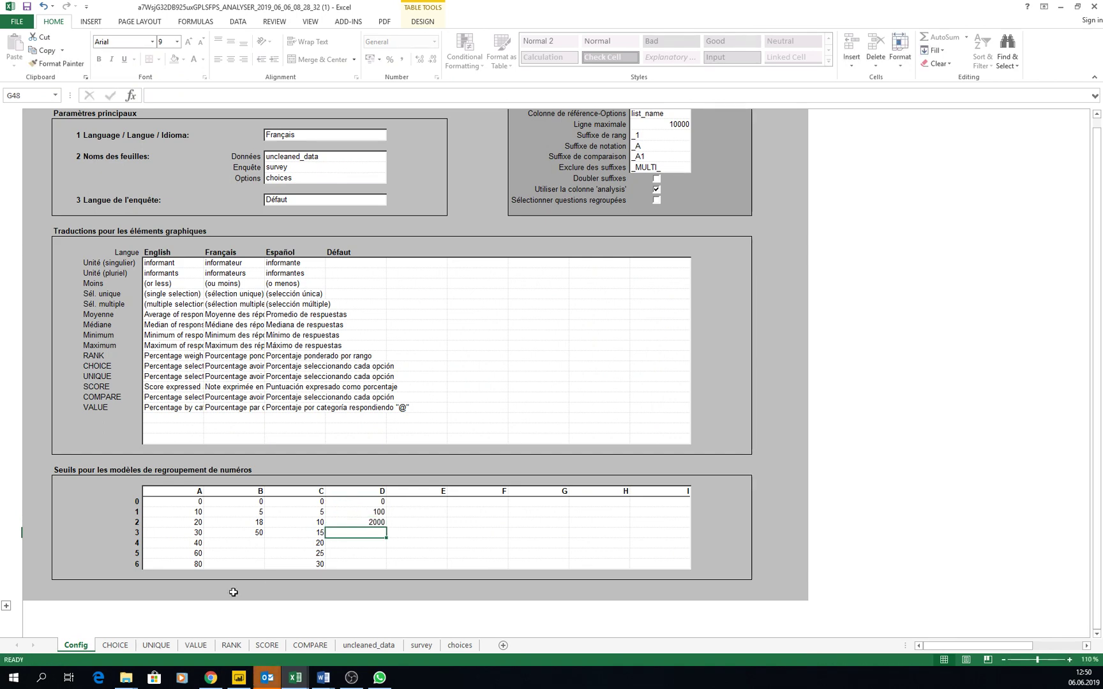
Apply number-grouping model D to the Adults male chart on the CHOICE sheet.
{"action": "left_click", "coordinate": [115, 645]}
{"action": "left_click", "coordinate": [446, 453]}
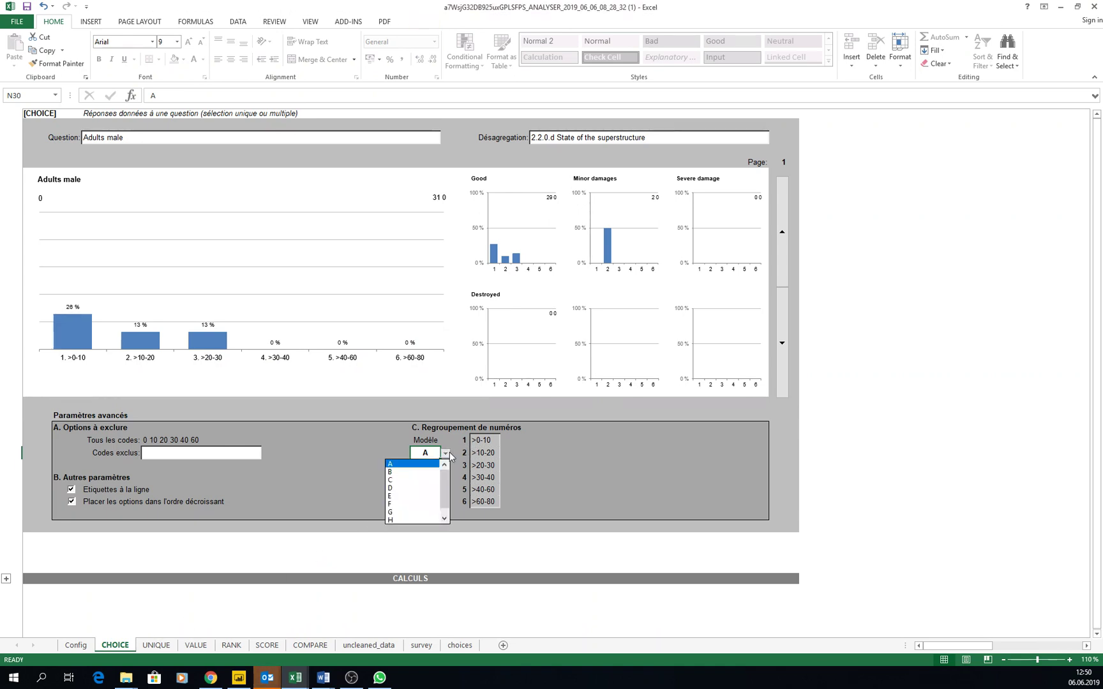
{"action": "left_click", "coordinate": [435, 486]}
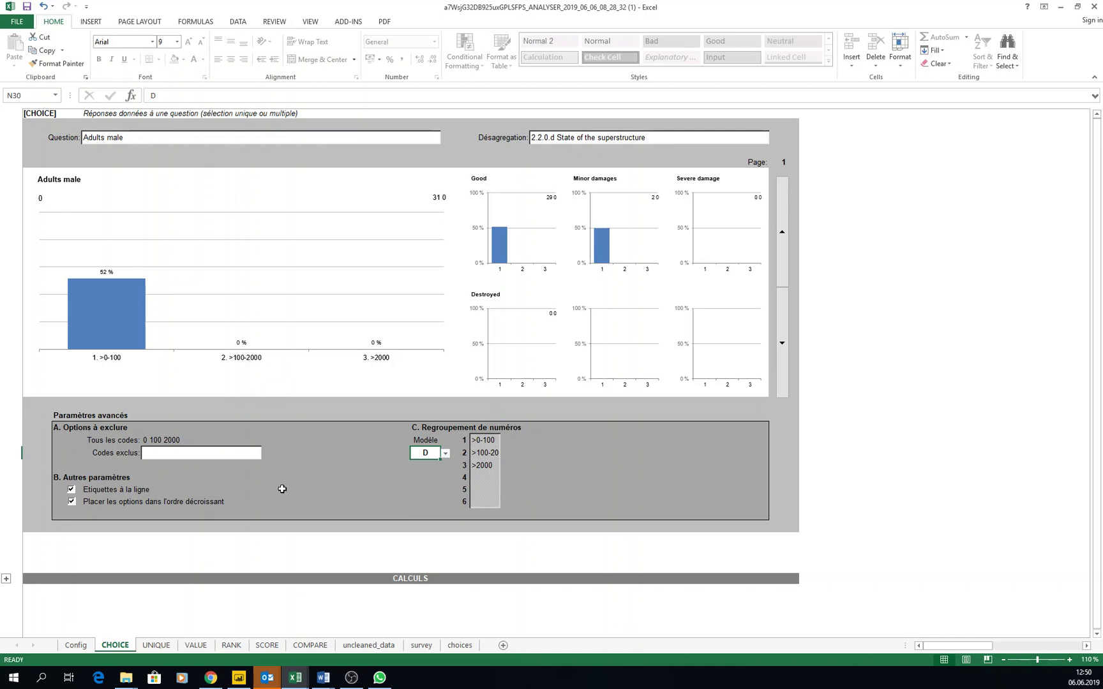
Examine the numeric functions offered under Fonction numérique on the VALUE sheet without choosing one.
{"action": "left_click", "coordinate": [196, 645]}
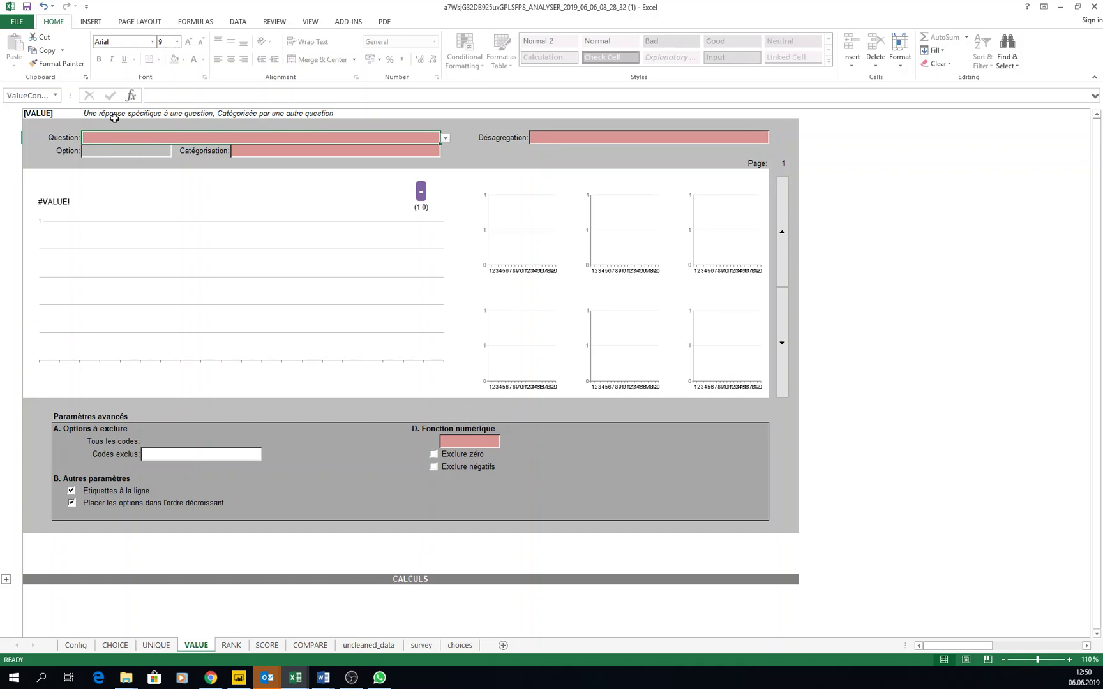
{"action": "left_click", "coordinate": [487, 443]}
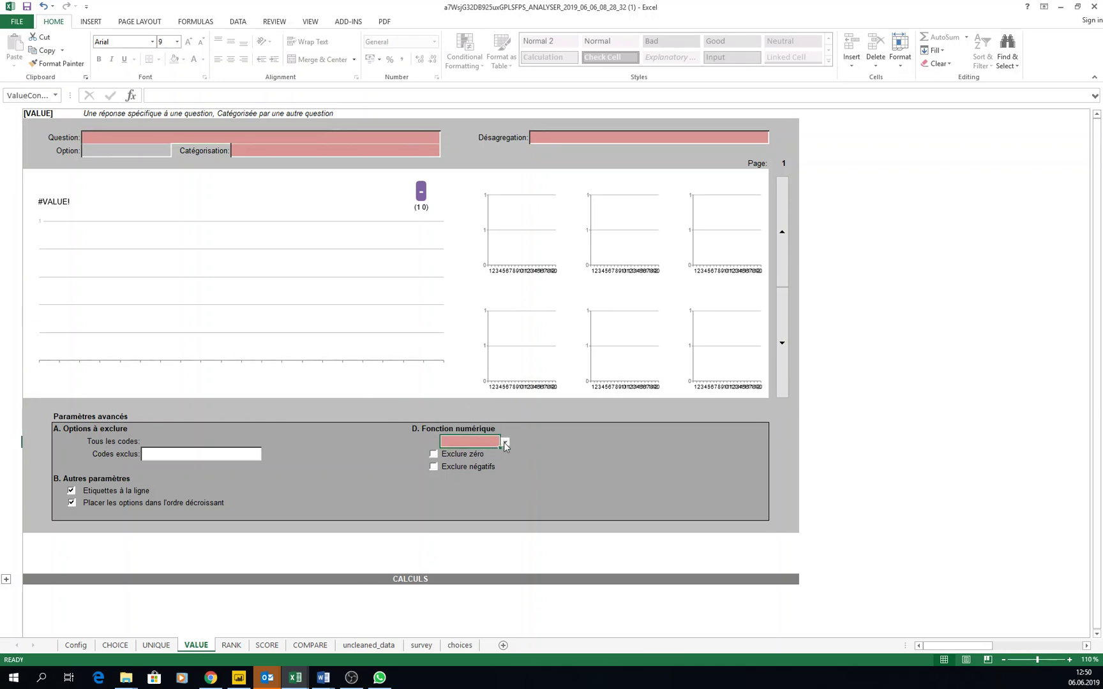
{"action": "left_click", "coordinate": [505, 443]}
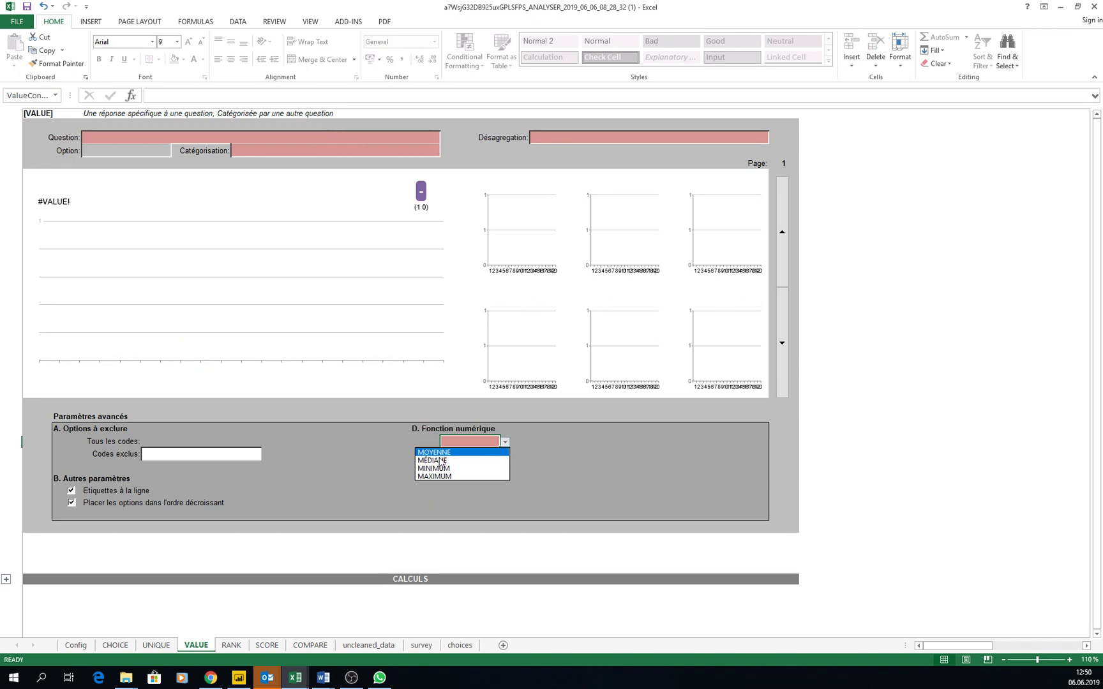
{"action": "key", "text": "Escape"}
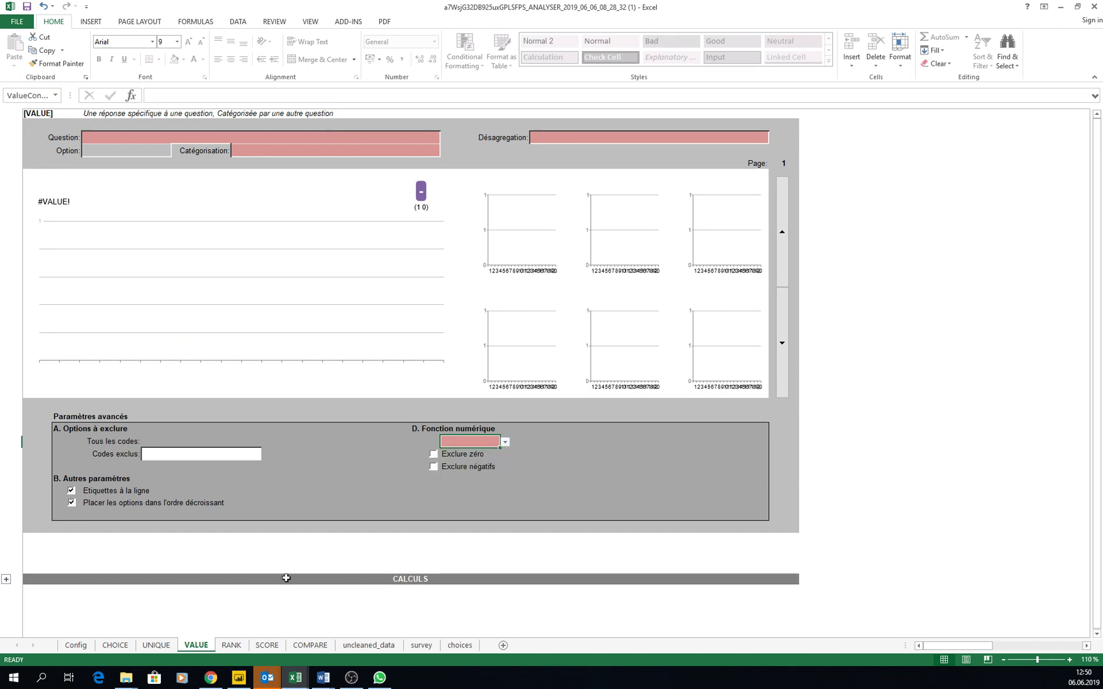
On the RANK sheet, set the six Pondération weights to 15, 10, 7, 4, 3 and 2 in rank order.
{"action": "left_click", "coordinate": [231, 646]}
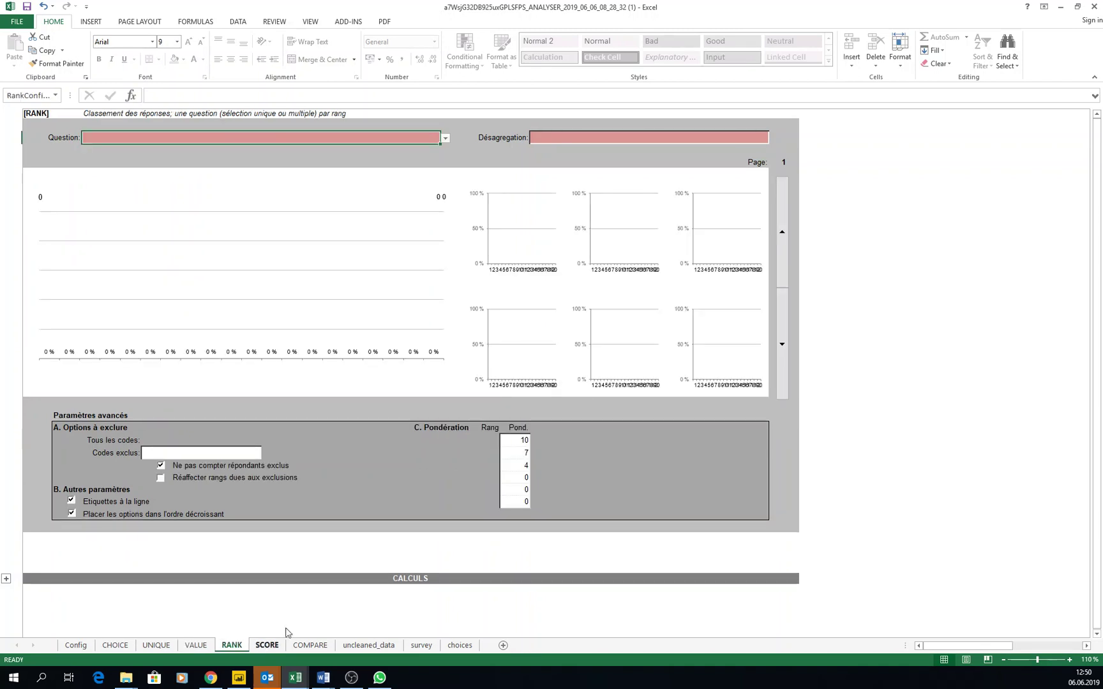
{"action": "mouse_move", "coordinate": [514, 441]}
{"action": "left_mouse_down"}
{"action": "mouse_move", "coordinate": [515, 504]}
{"action": "mouse_move", "coordinate": [514, 439]}
{"action": "left_mouse_up"}
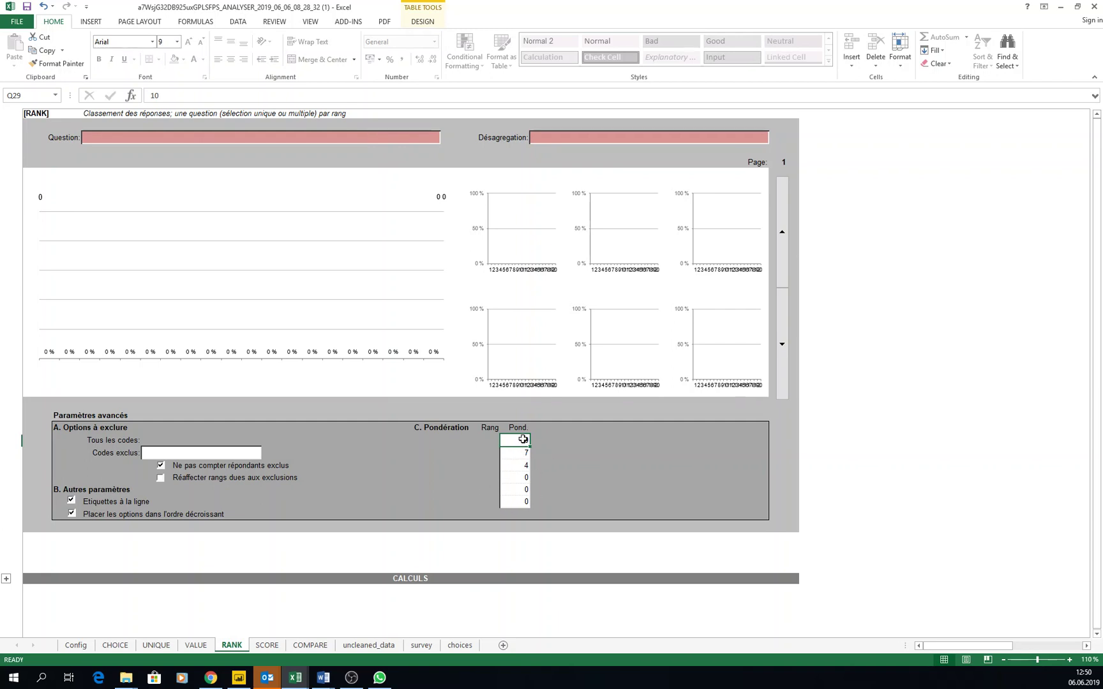
{"action": "type", "text": "15"}
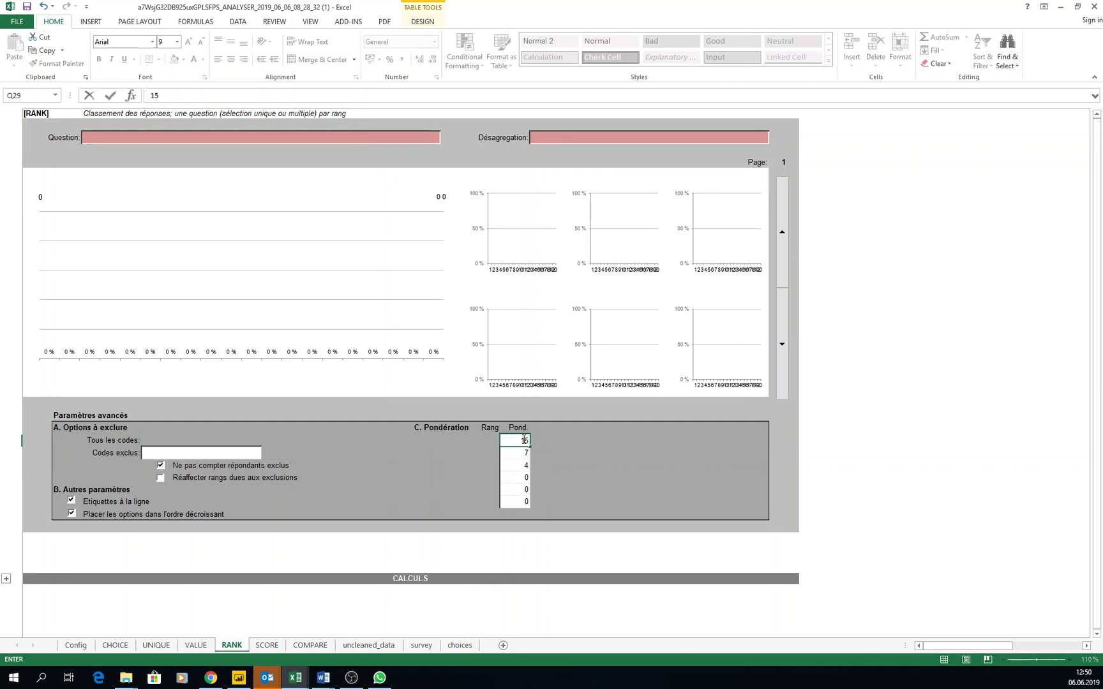
{"action": "left_click", "coordinate": [523, 453]}
{"action": "type", "text": "10"}
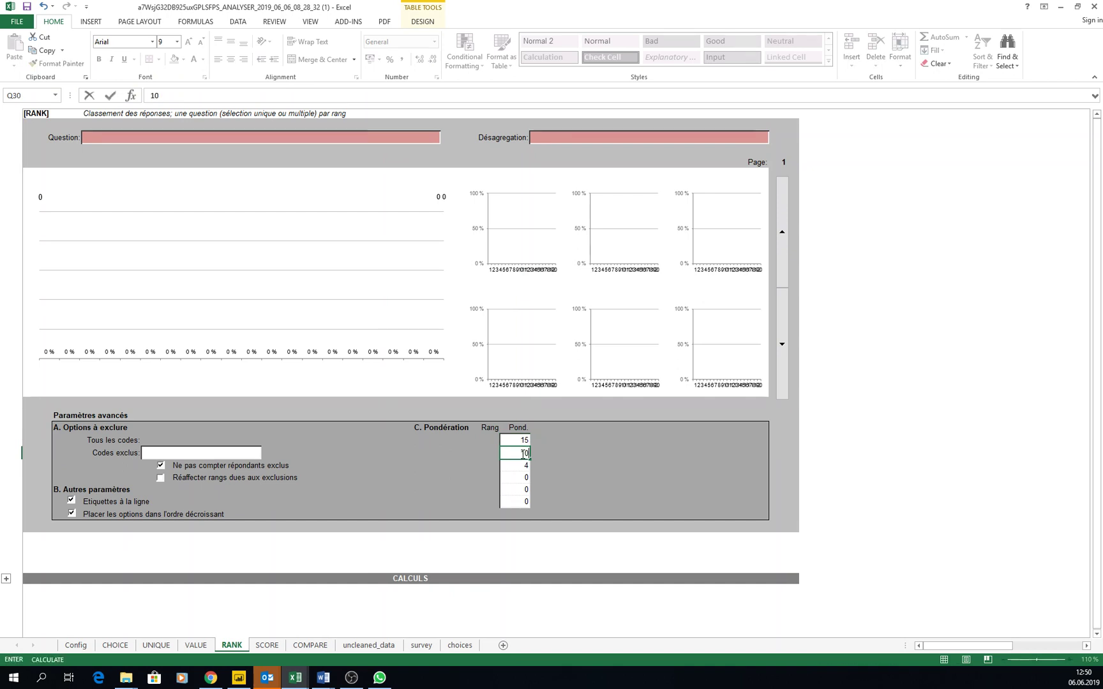
{"action": "left_click", "coordinate": [512, 466]}
{"action": "type", "text": "7"}
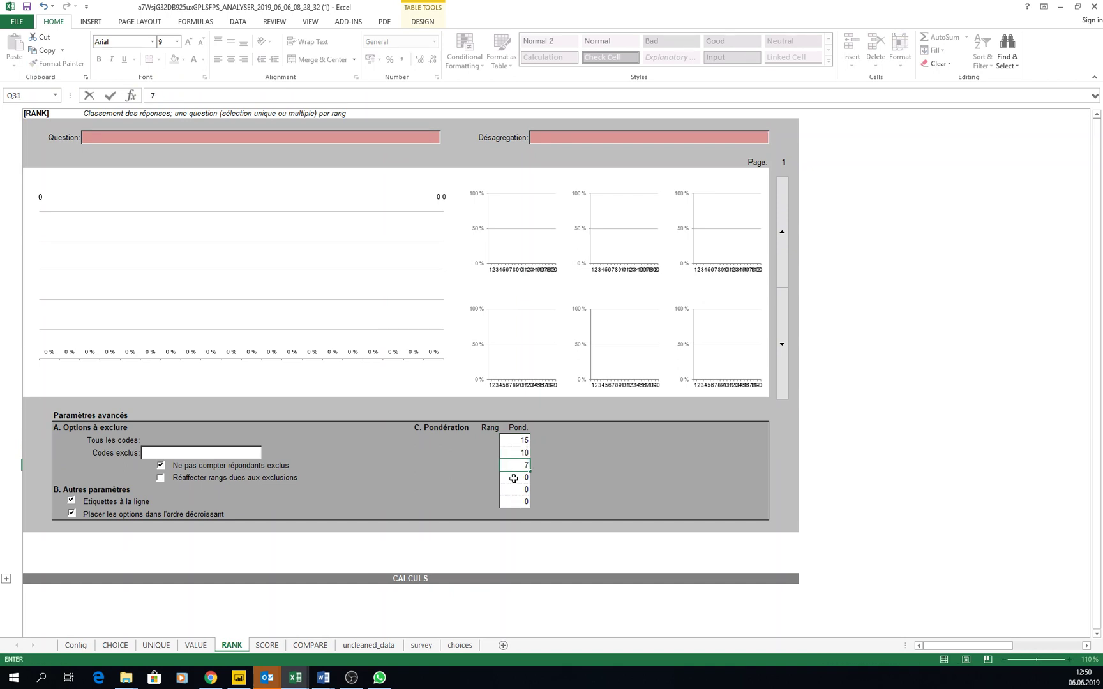
{"action": "left_click", "coordinate": [514, 478]}
{"action": "type", "text": "4"}
{"action": "left_click", "coordinate": [518, 490]}
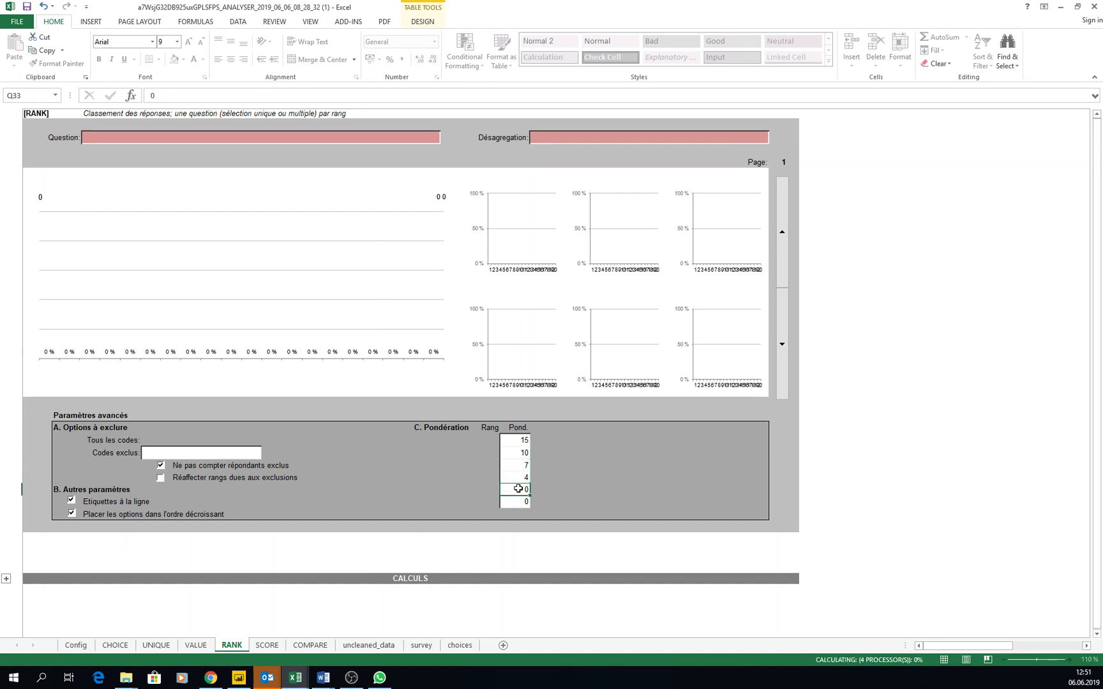
{"action": "type", "text": "3"}
{"action": "left_click", "coordinate": [519, 501]}
{"action": "type", "text": "2"}
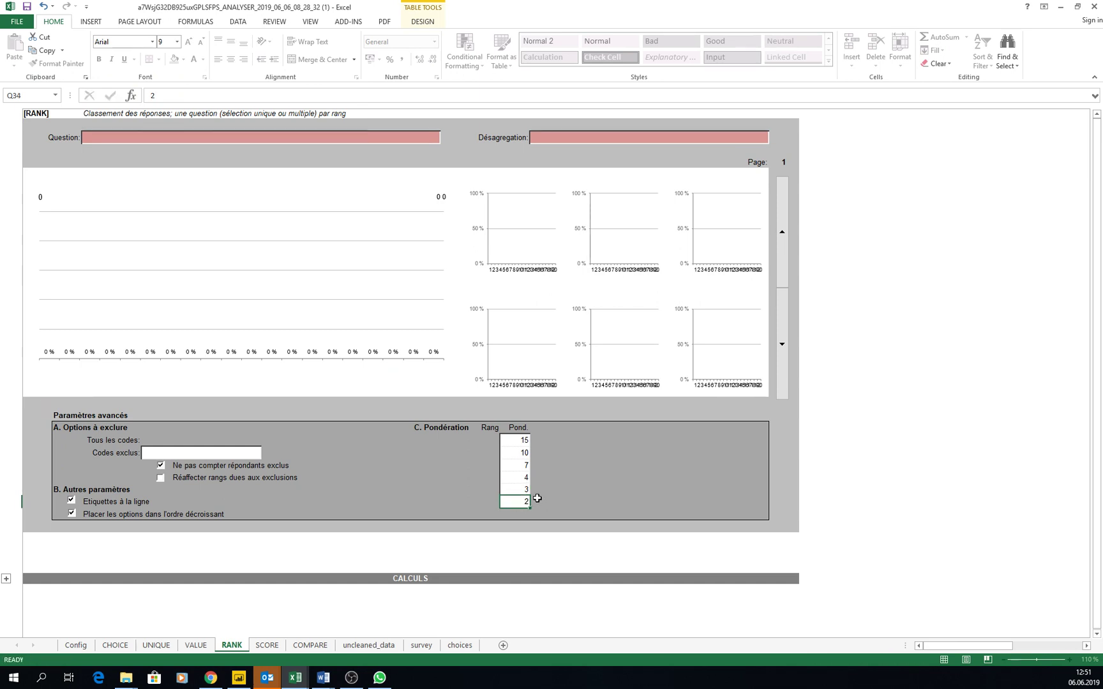